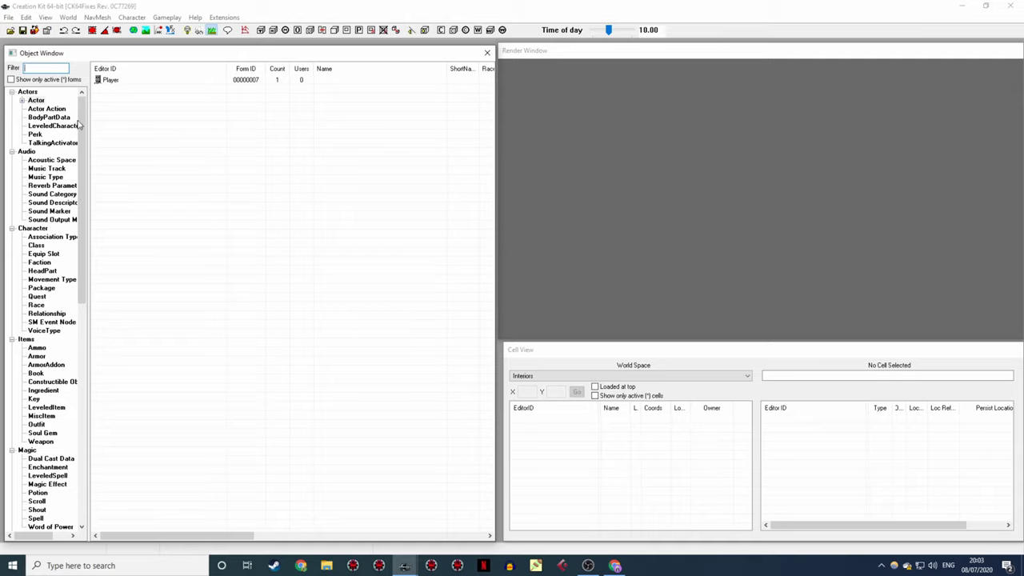
- Open the plugin data list and set the JR12TutorialFollower plugin as the active file
left_click(11, 31)
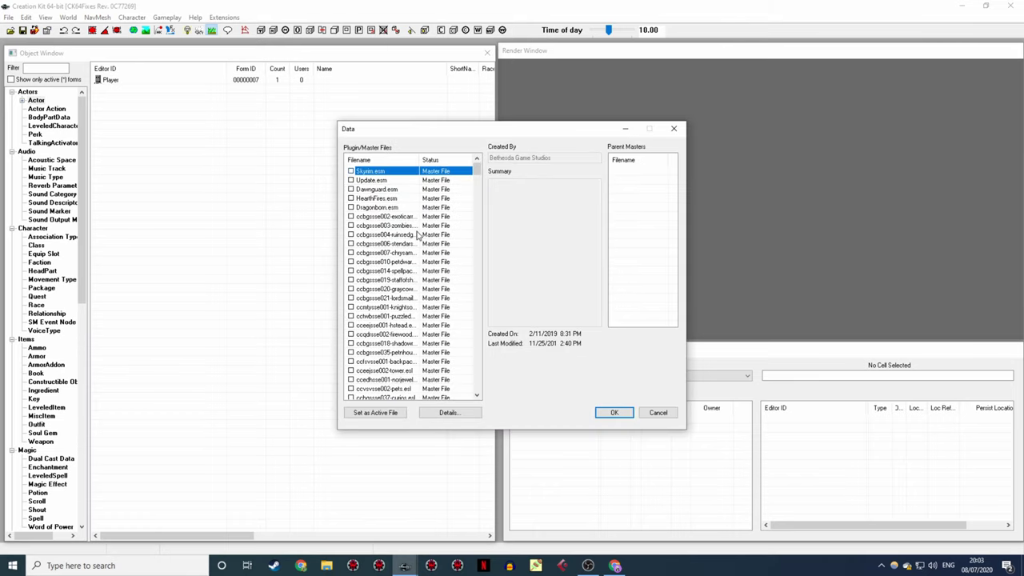
scroll(419, 236, "down", 4)
scroll(418, 236, "down", 6)
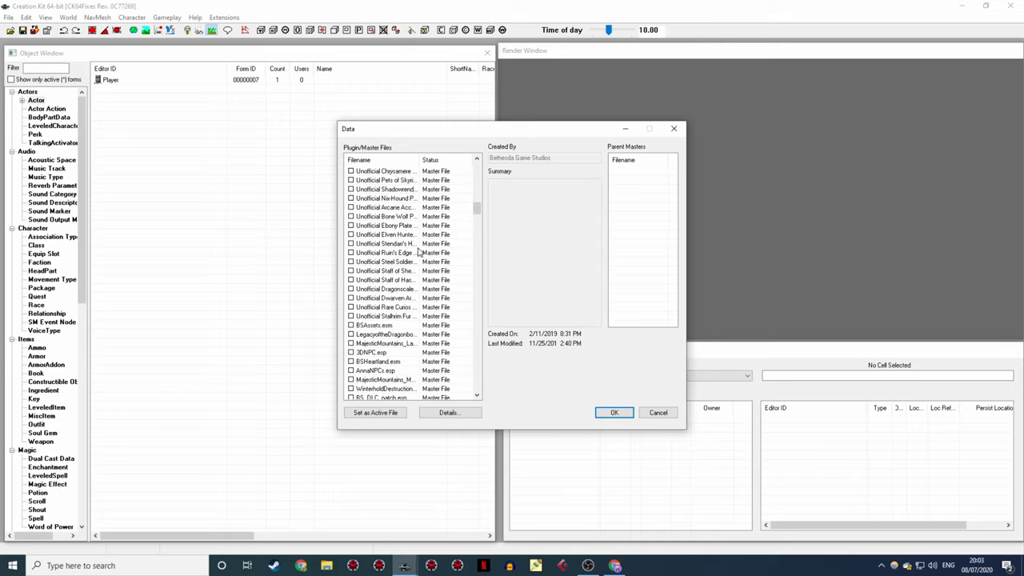
scroll(418, 252, "down", 10)
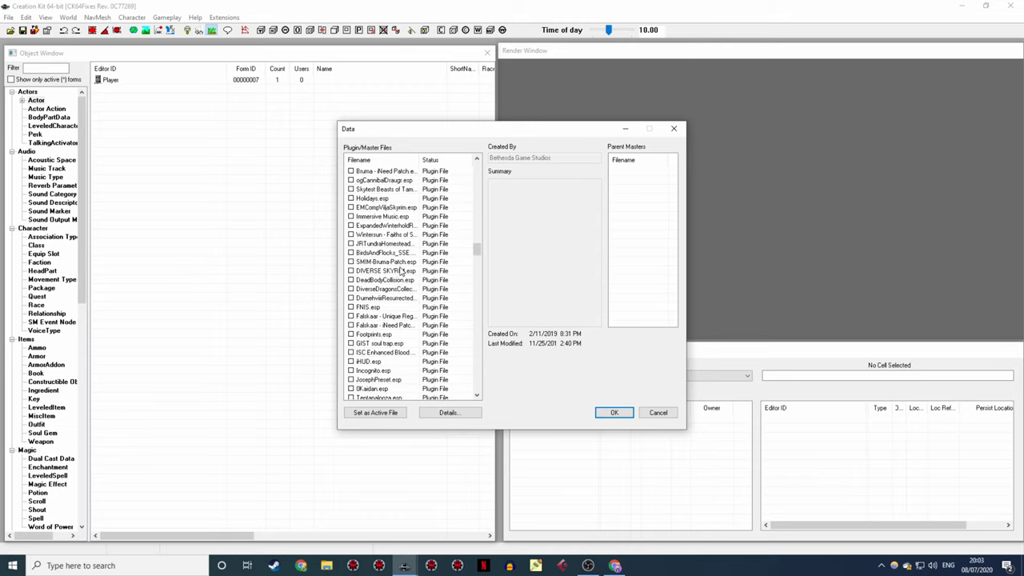
scroll(402, 272, "down", 9)
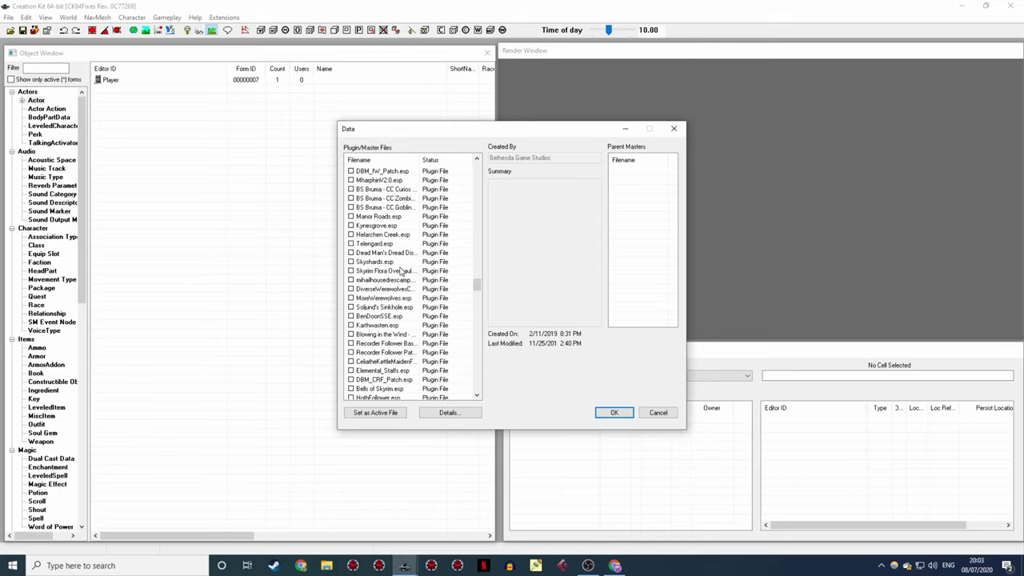
scroll(402, 273, "down", 9)
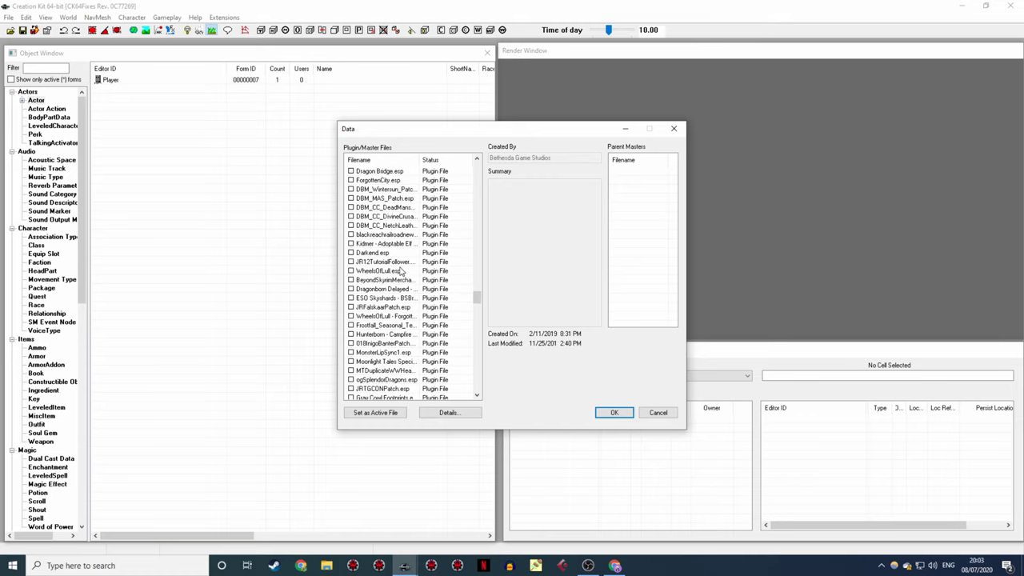
left_click(382, 263)
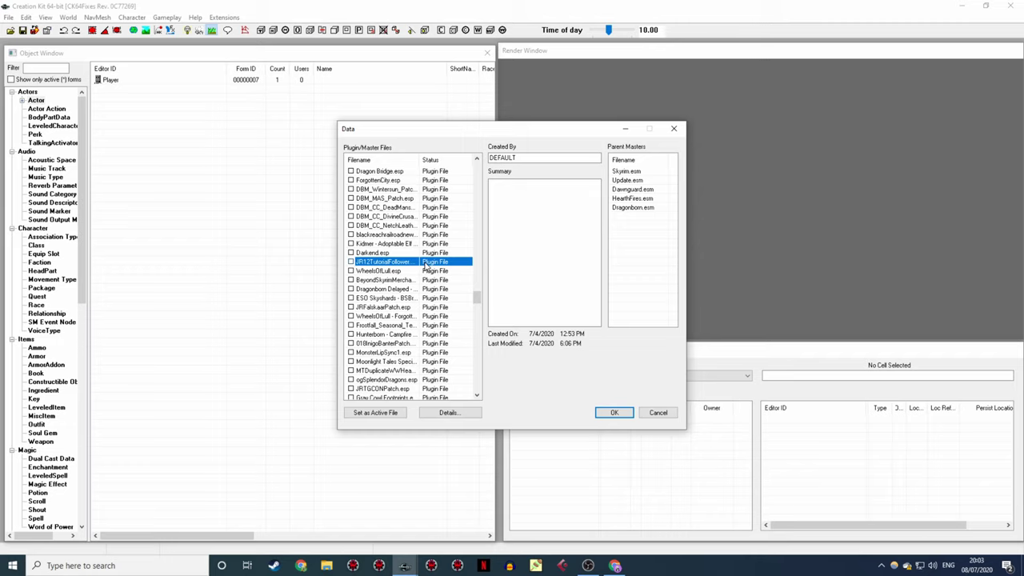
left_click(371, 414)
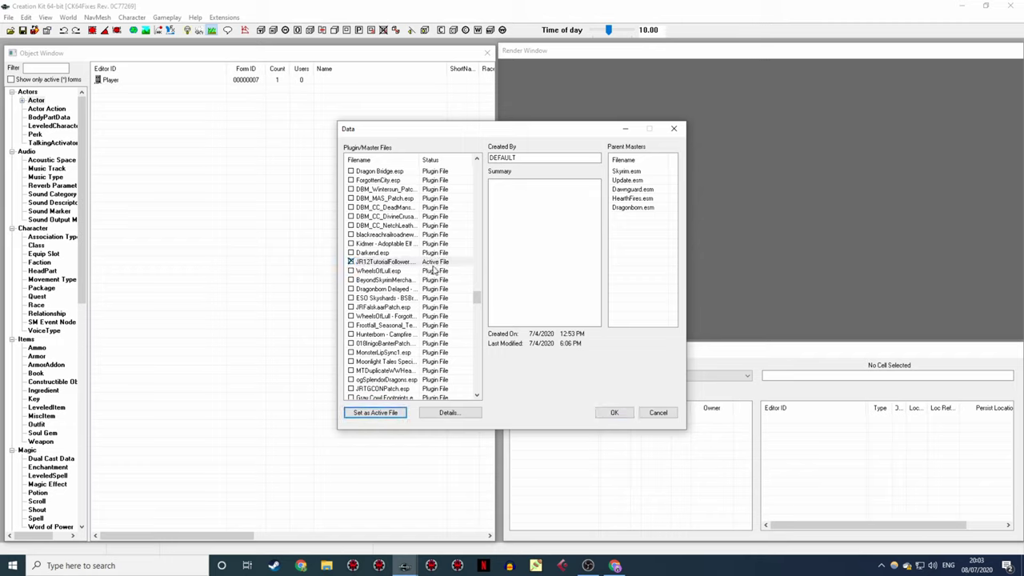
- Enter the author's name as the plugin's creator, set the summary to "J'cuzzi Follower v1.0.0", and load the plugin
key("Tab")
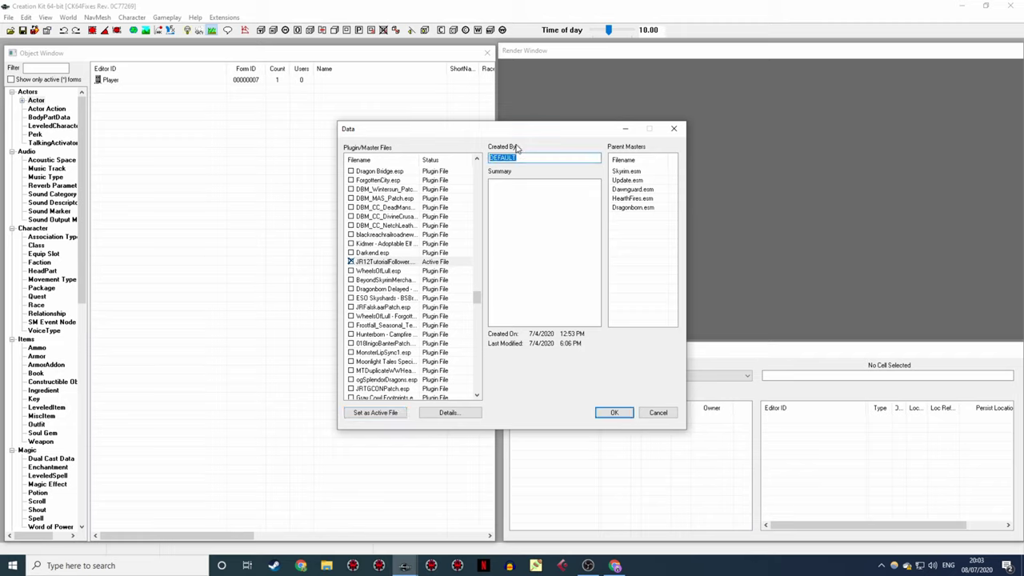
type("JR")
left_click(491, 184)
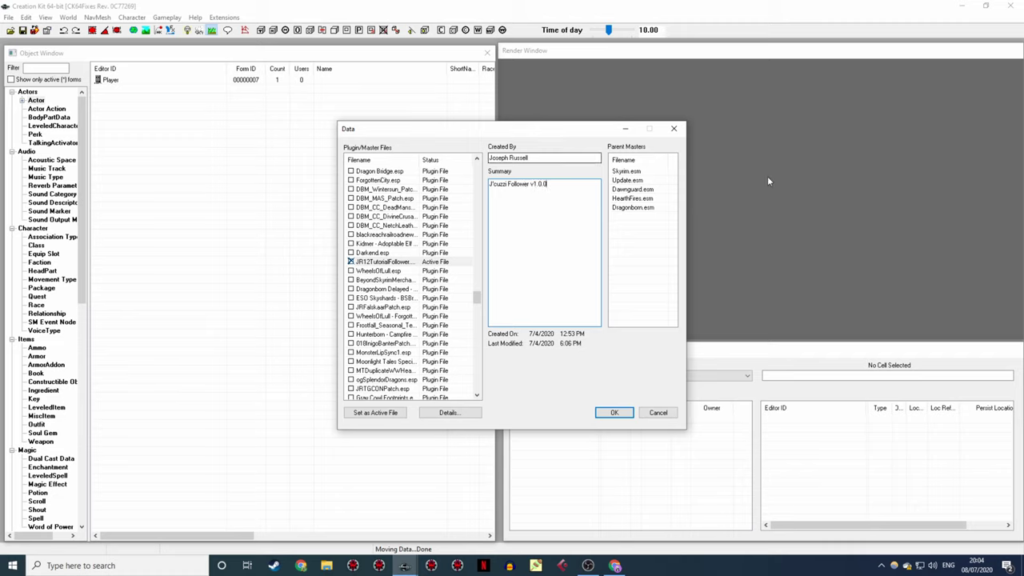
left_click(521, 224)
left_click(614, 411)
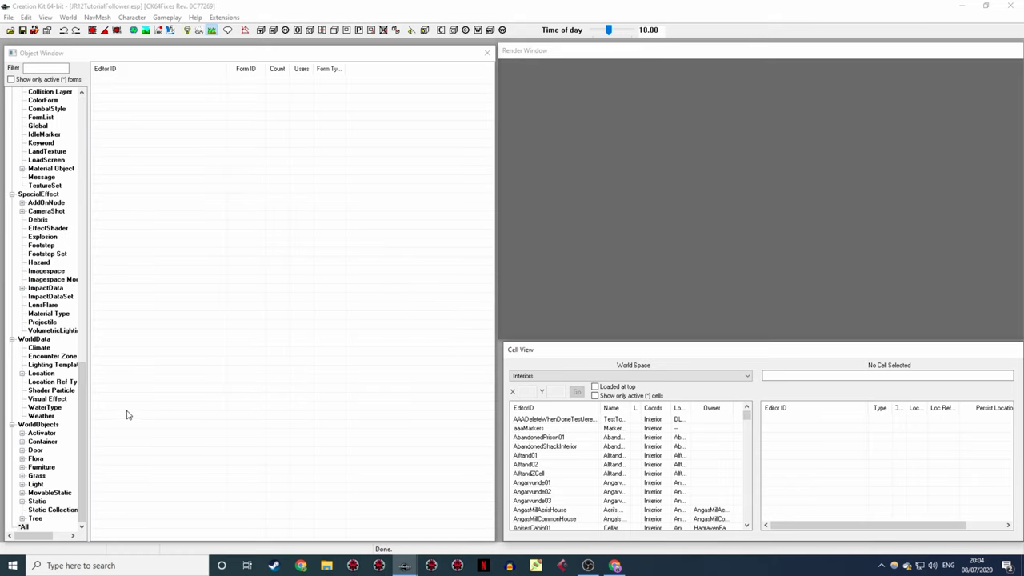
- List the Actor forms in the Object Window and filter them by JR12
left_click_drag(86, 408, 112, 142)
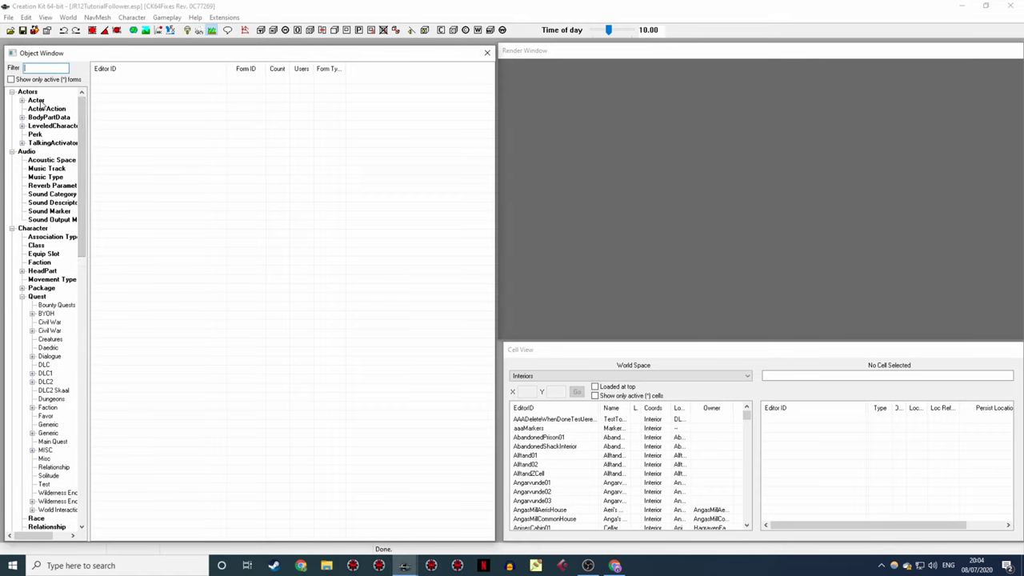
left_click(36, 101)
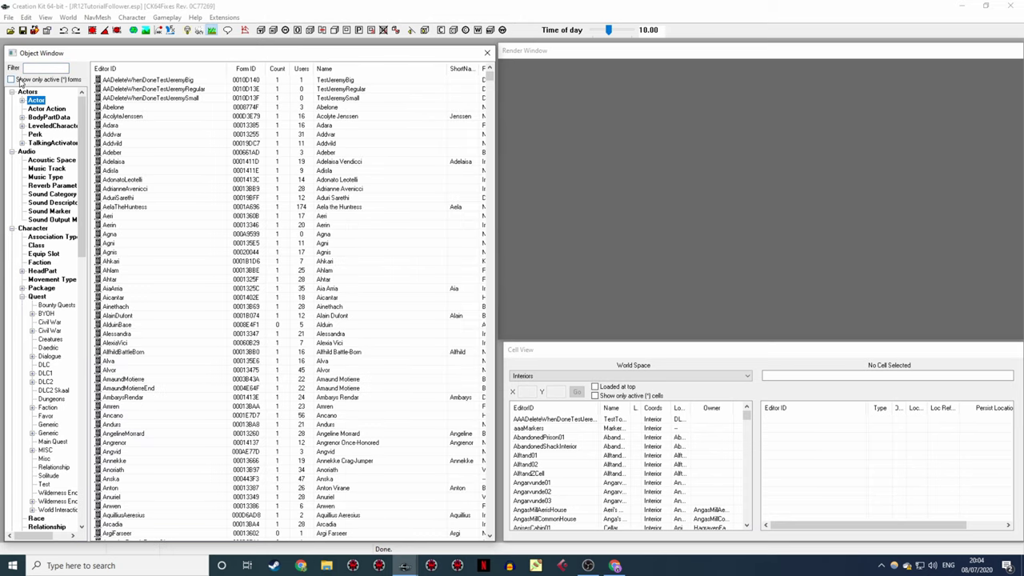
left_click(40, 68)
type("JR12")
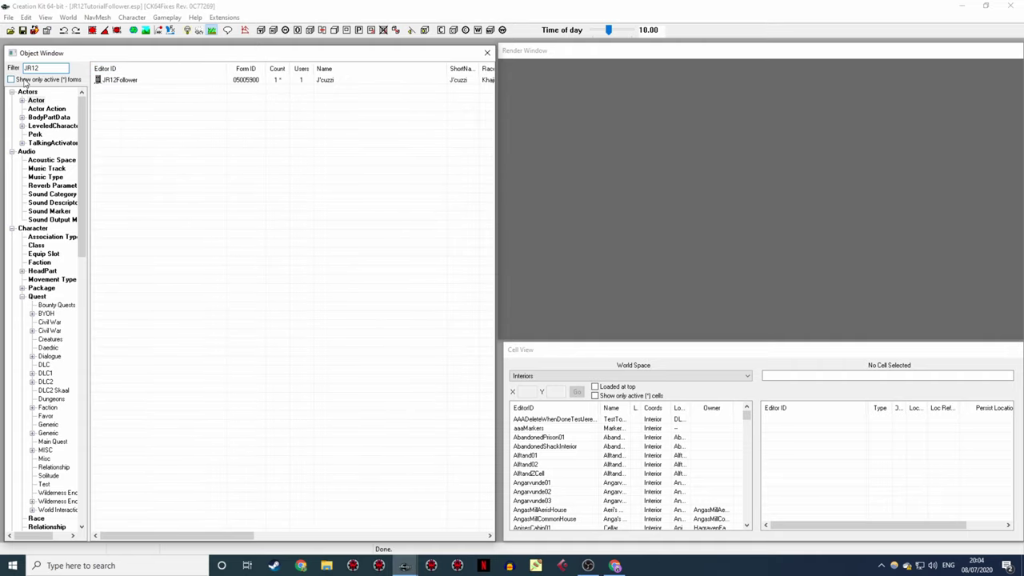
- Clear the object filter and restrict the list to active forms only
double_click(29, 68)
key("BackSpace")
left_click(13, 80)
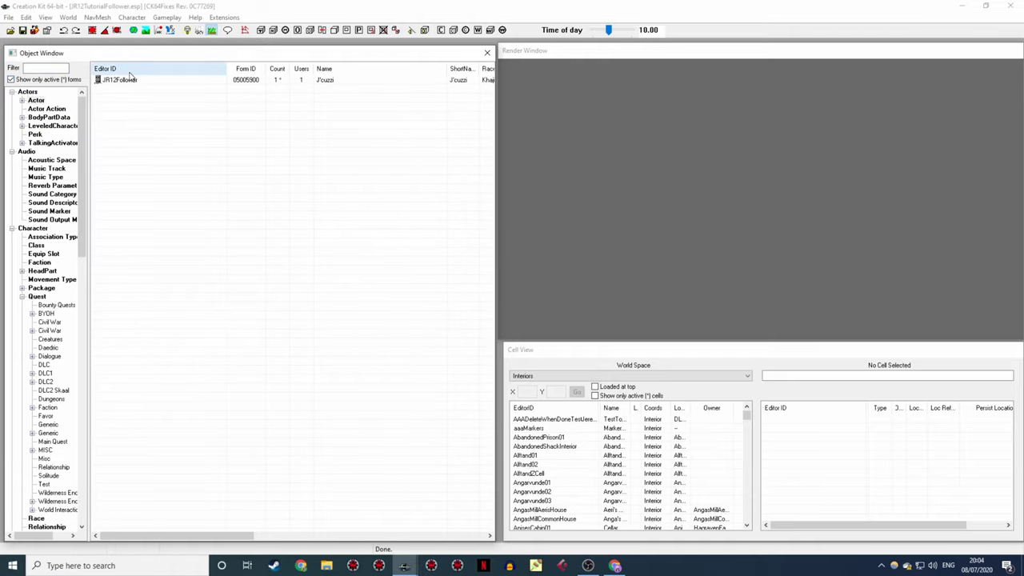
- Open the JR12Follower actor, add DismissedFollowerFaction to its factions, and accept the change
left_click(131, 81)
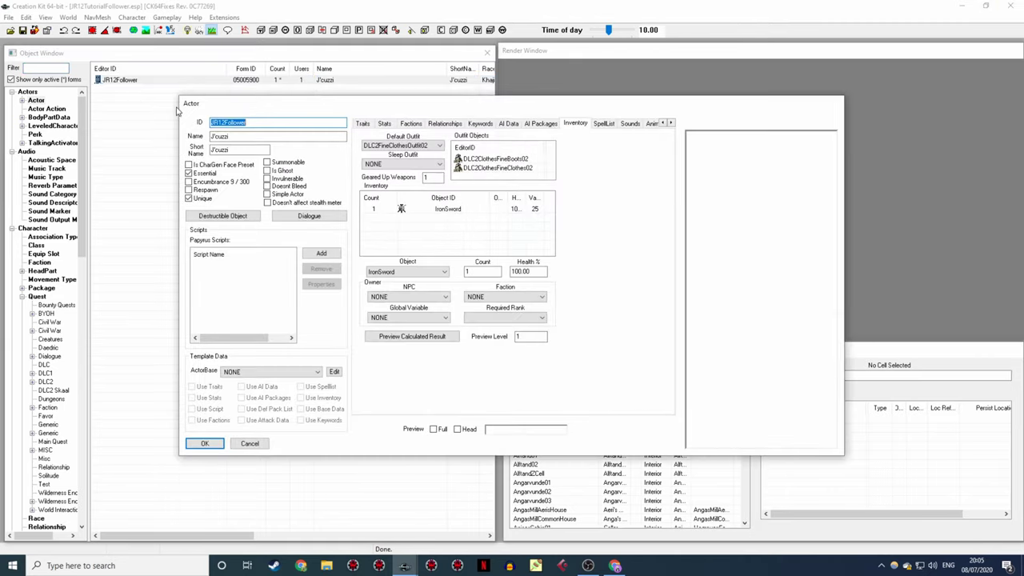
left_click(411, 124)
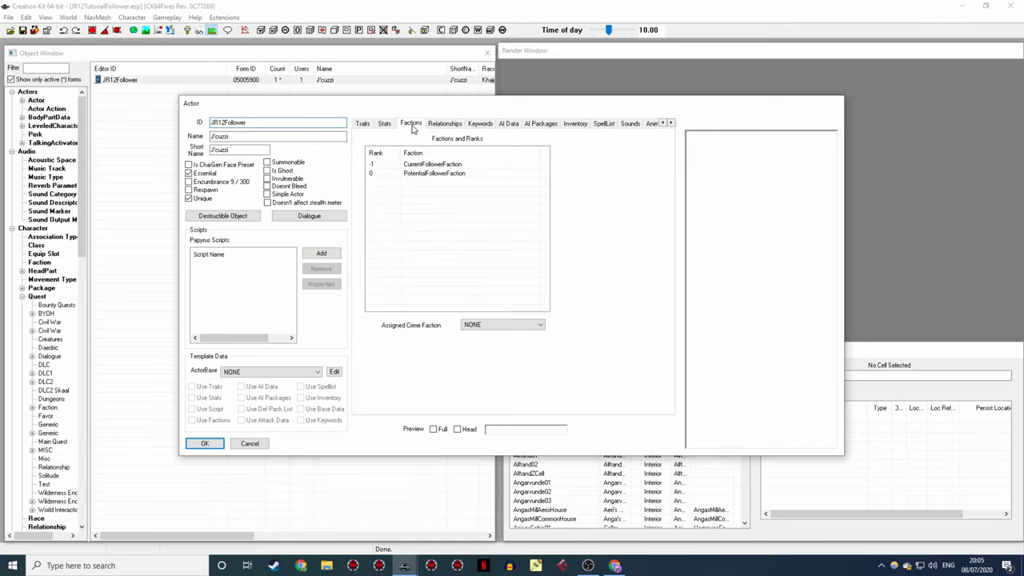
right_click(424, 193)
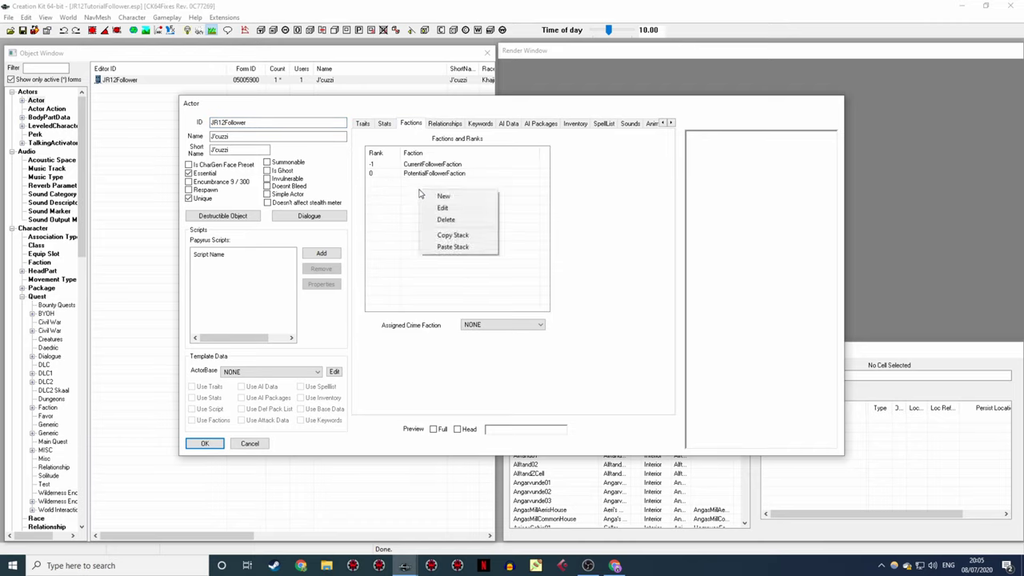
left_click(438, 196)
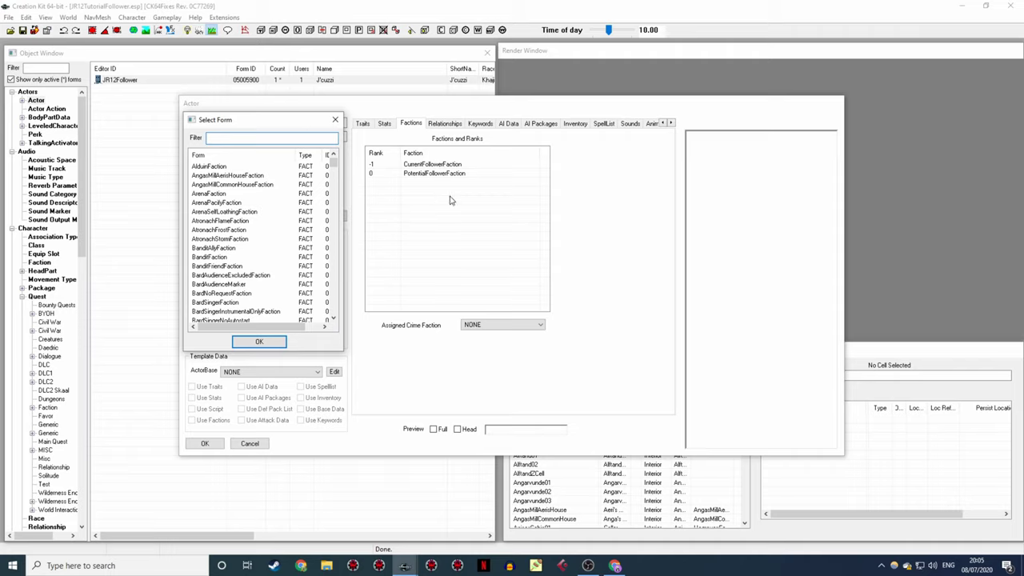
type("Dism")
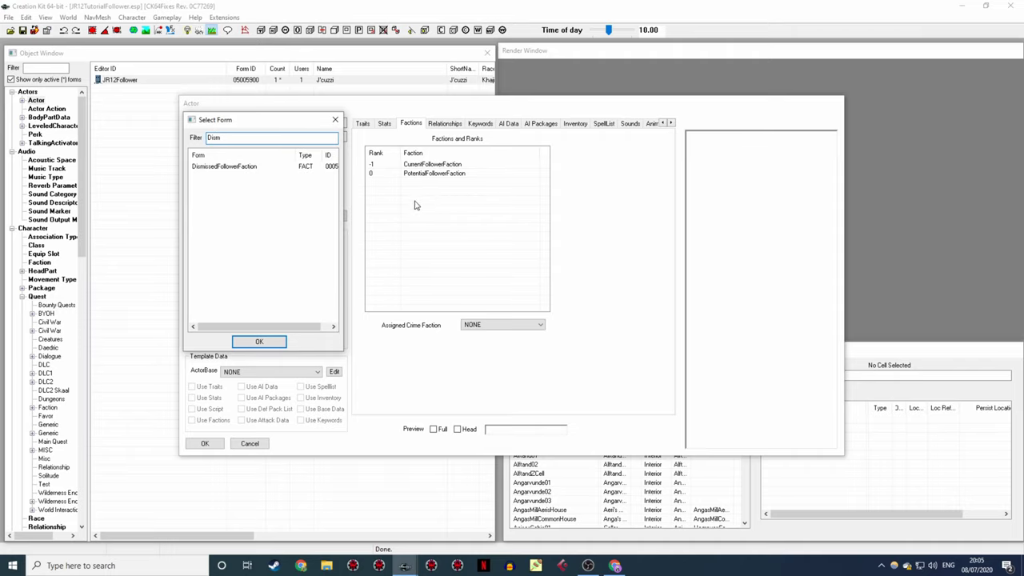
left_click(252, 168)
left_click(259, 342)
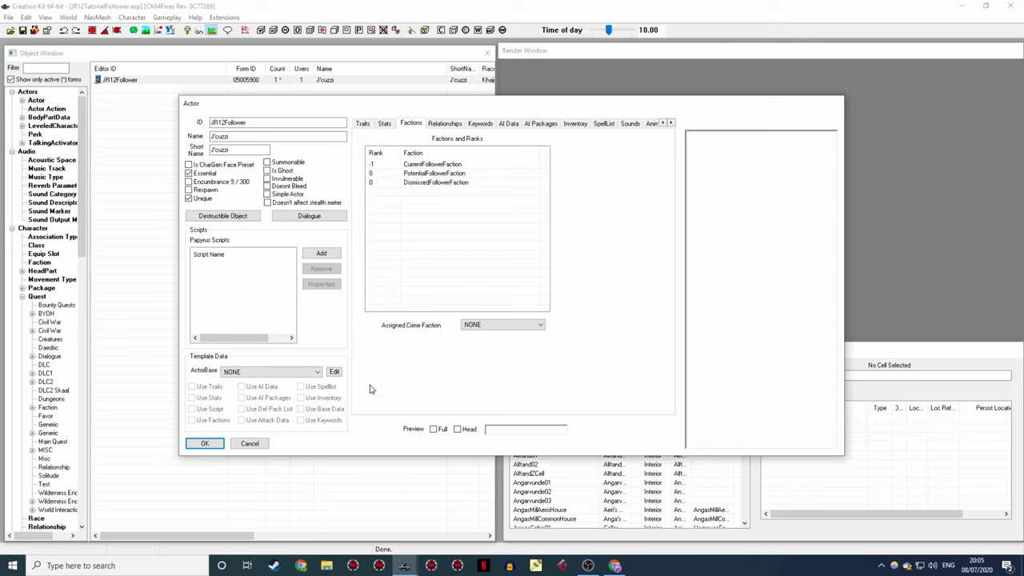
left_click(210, 445)
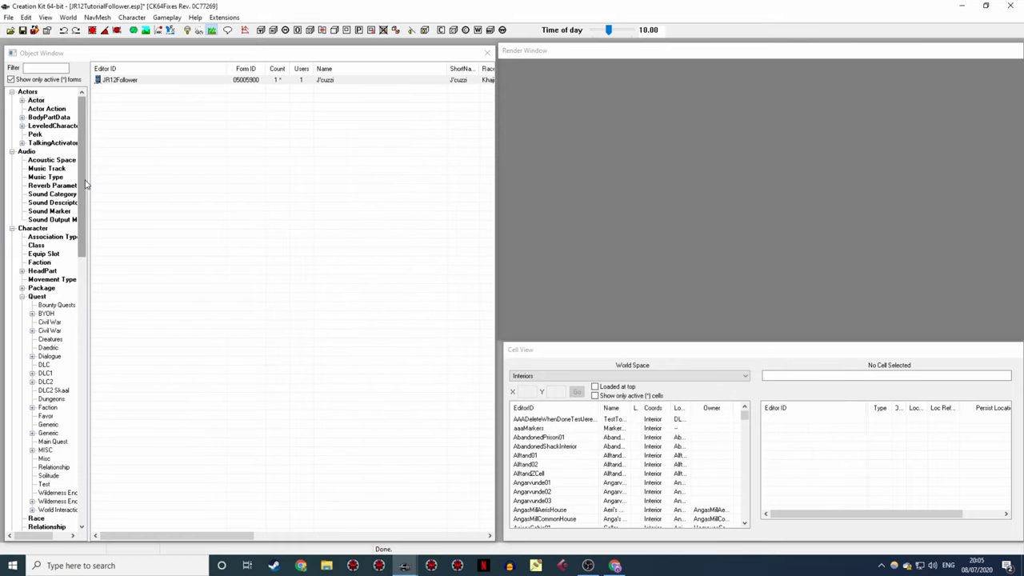
- Create a new Short global variable with the ID JR12JcuzziRecruited and value 0
left_click_drag(86, 185, 64, 358)
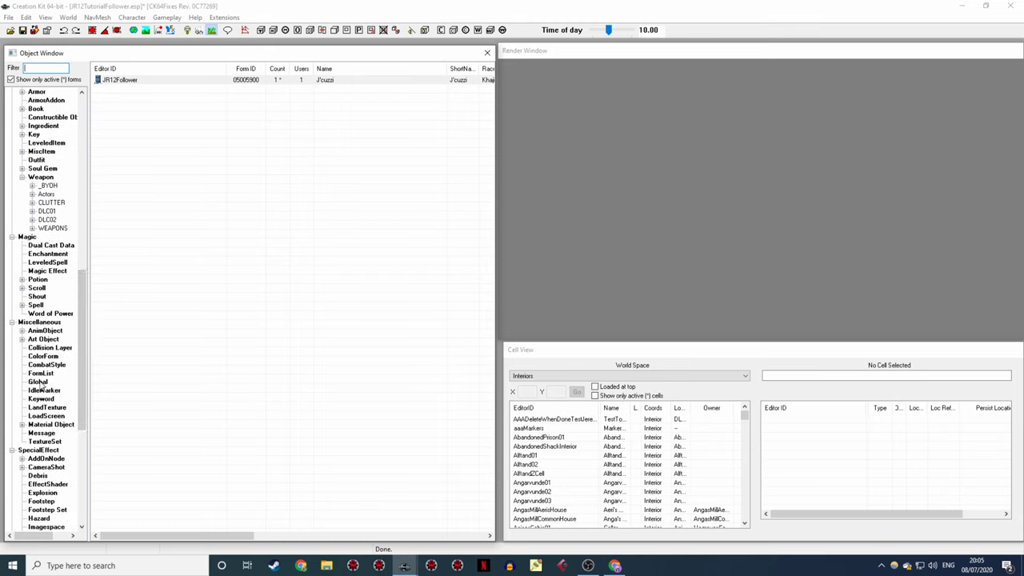
left_click(36, 383)
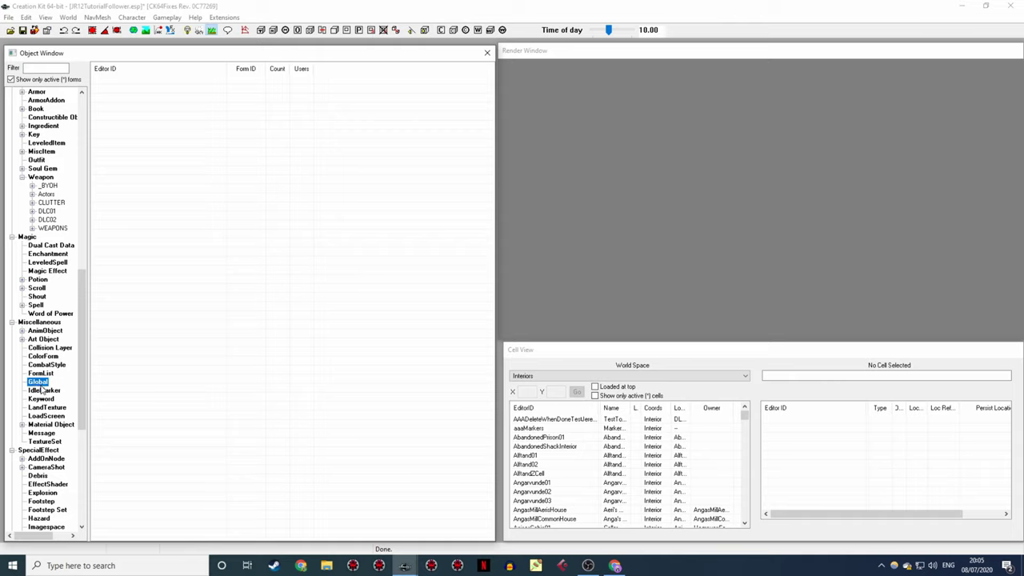
right_click(173, 125)
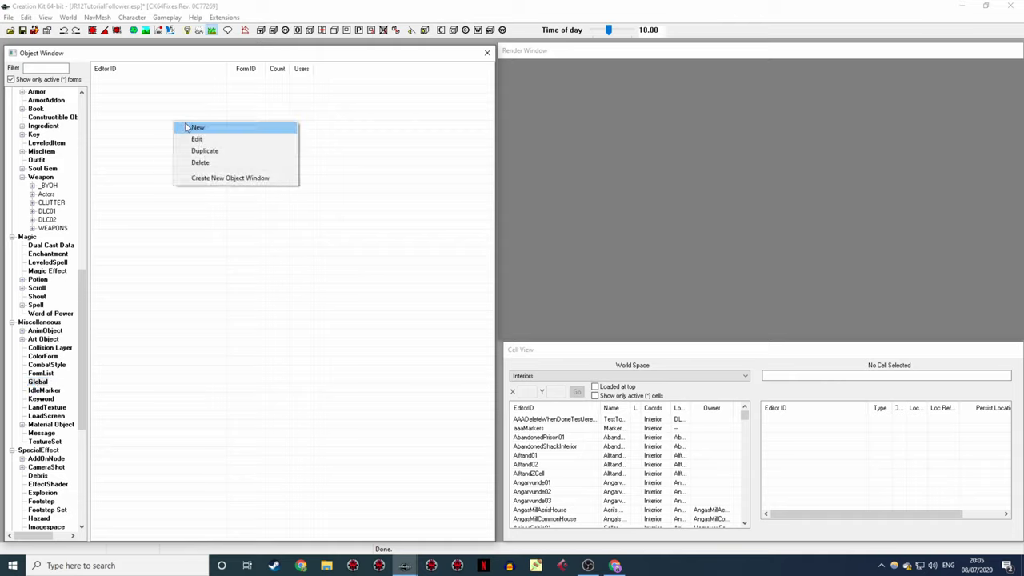
left_click(199, 129)
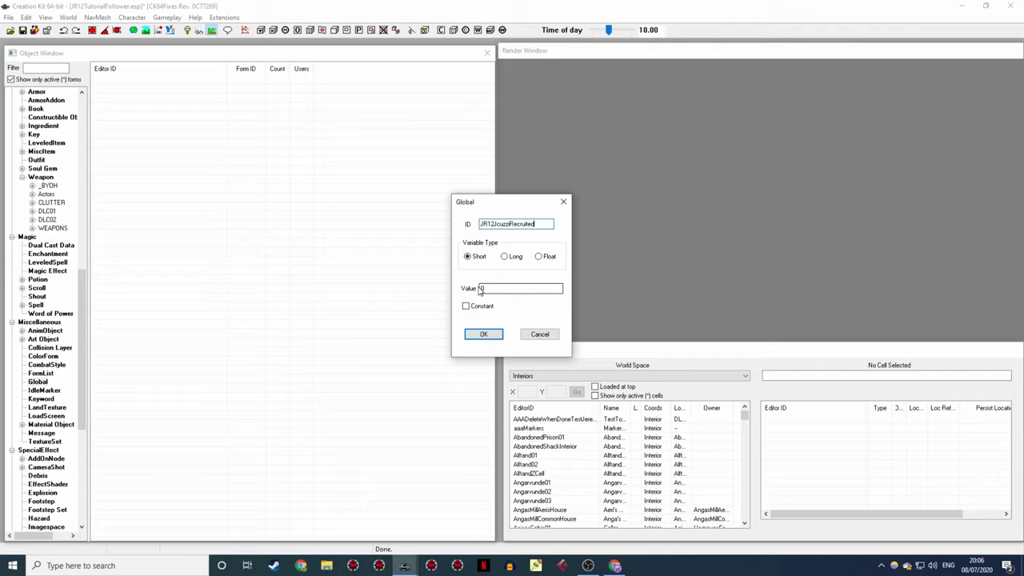
left_click(484, 333)
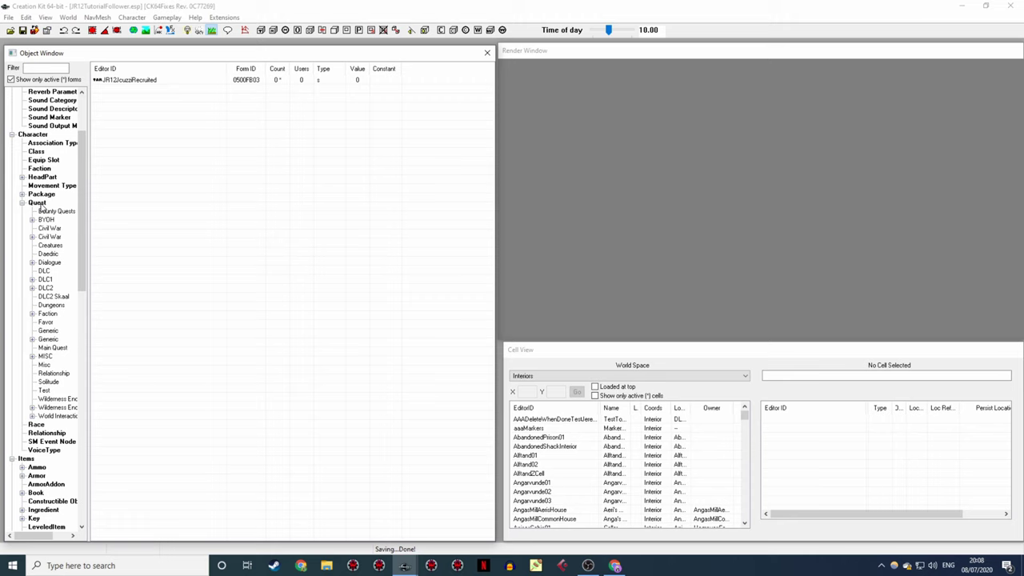
- Create a new quest and enter JR12JcuzziFollower as its ID
left_click(37, 202)
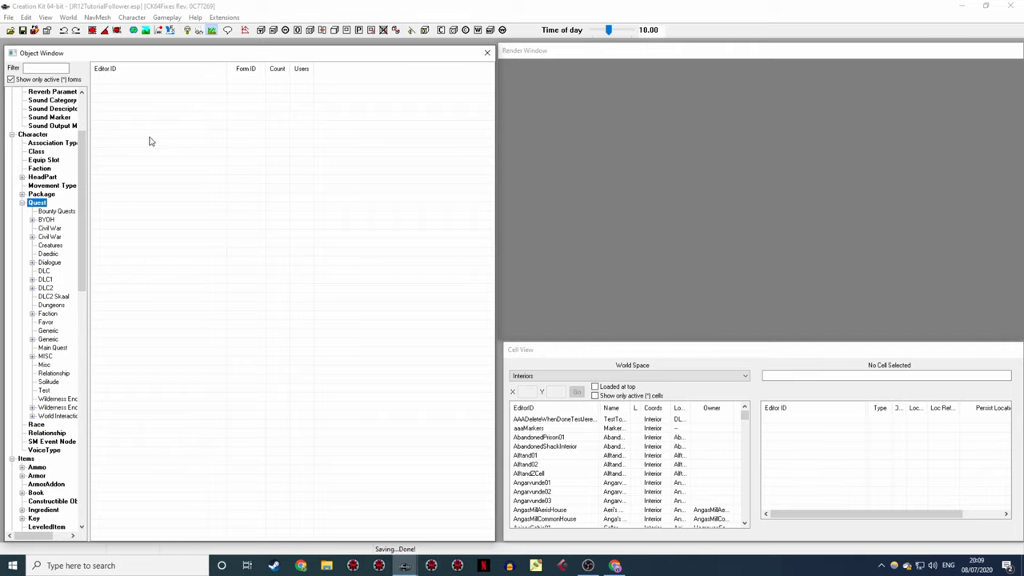
right_click(146, 111)
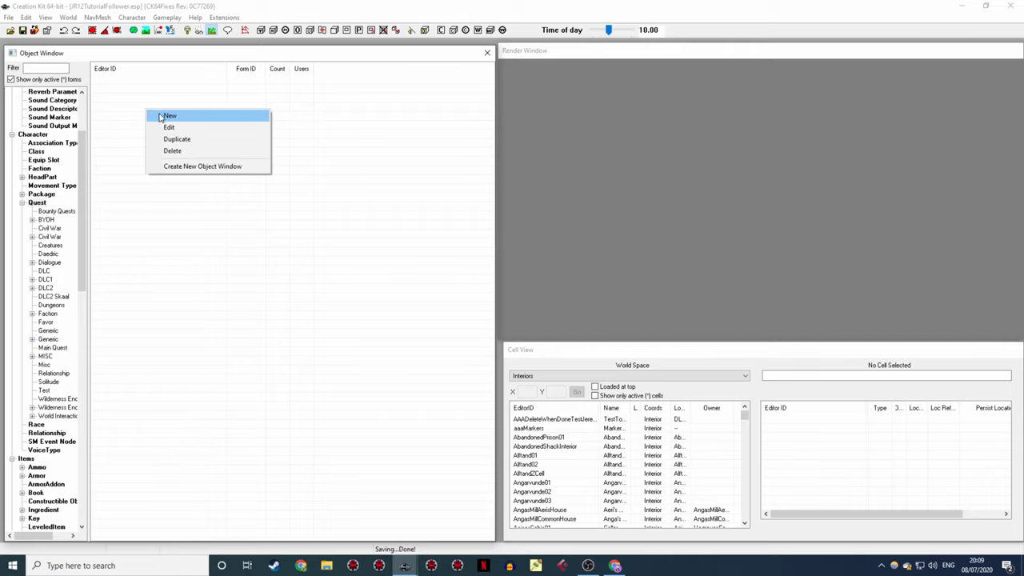
left_click(166, 117)
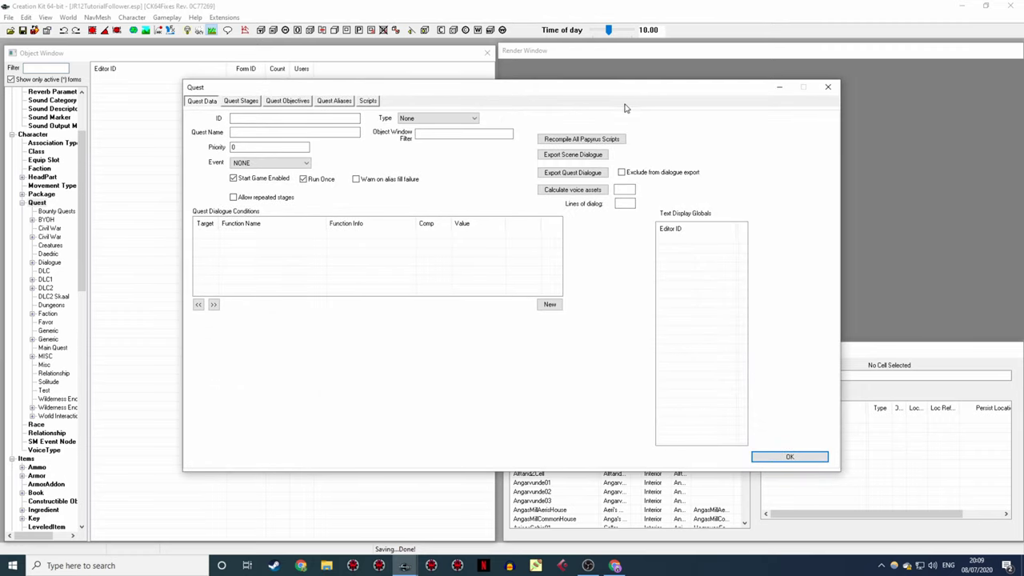
left_click(237, 119)
type("JR1")
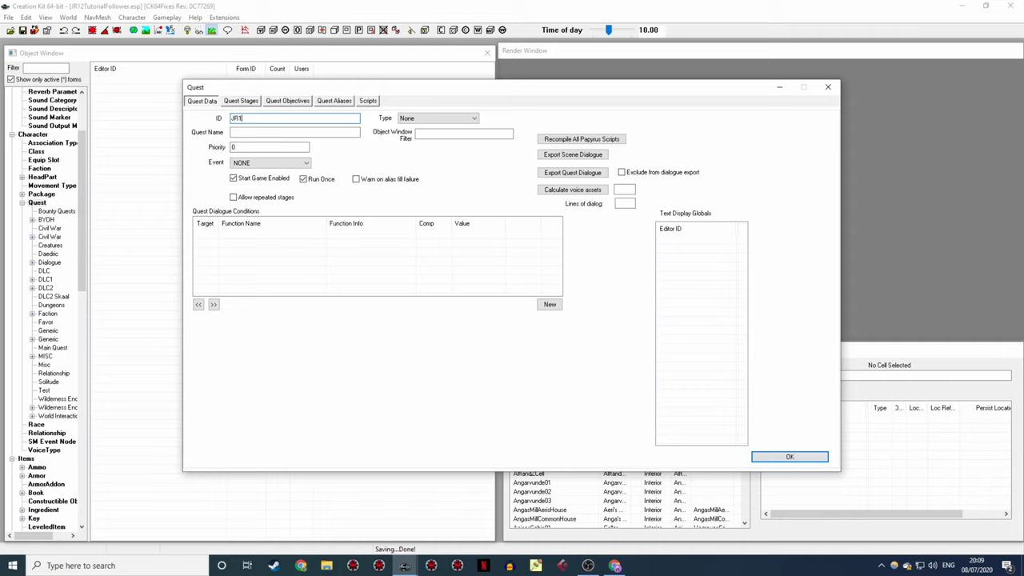
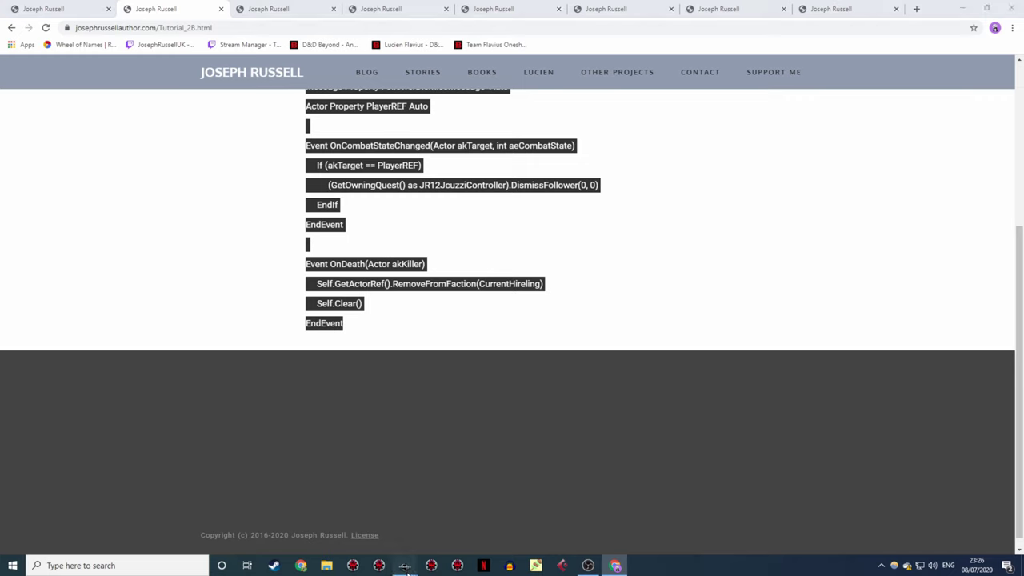
- Switch to Creation Kit and replace the code of JR12JcuzziQuestAliasScript with the copied script extending ReferenceAlias, highlighting its script name
left_click(405, 565)
key("ctrl+a")
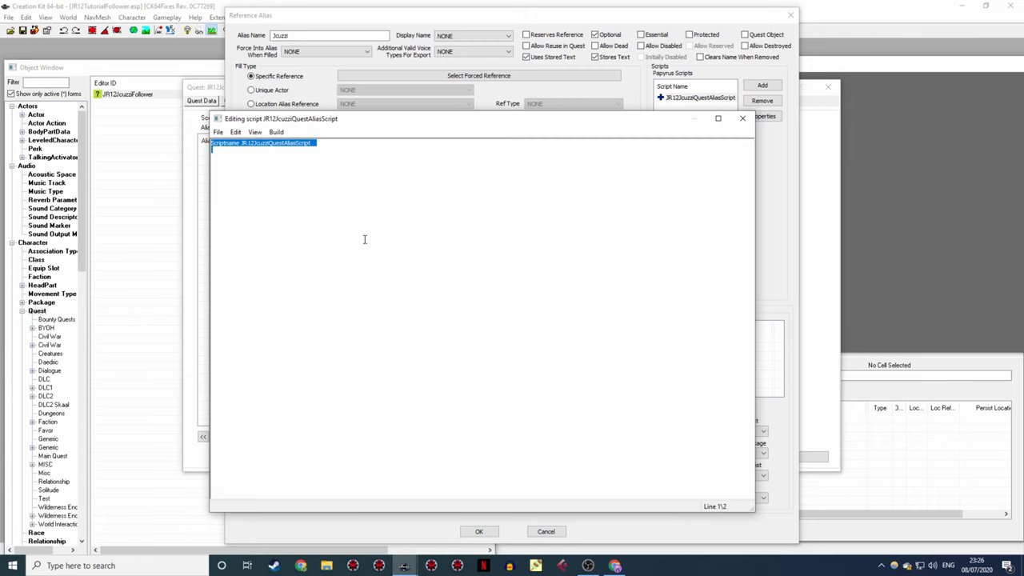
key("Delete")
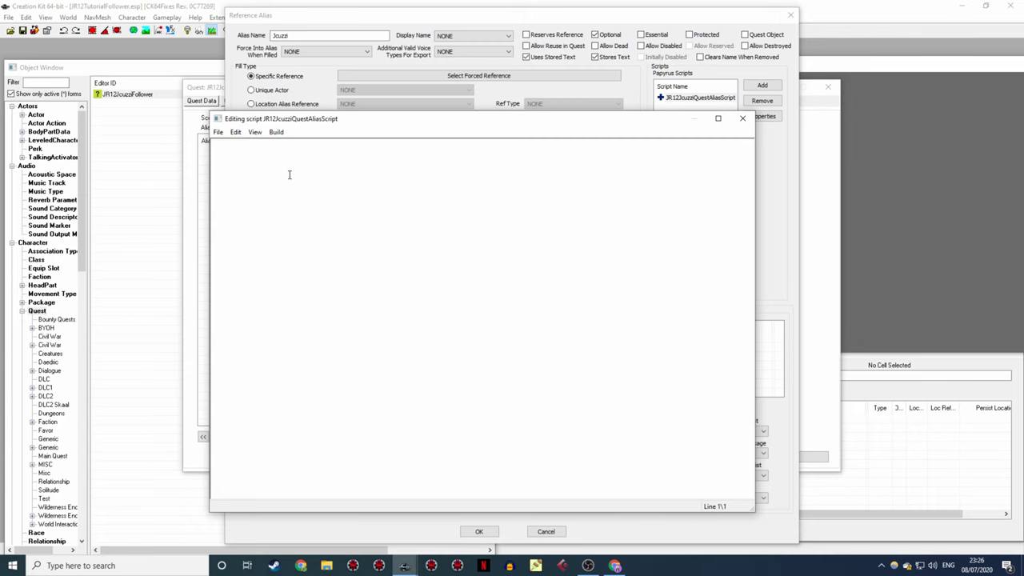
type("Scriptname JR12JcuzziQuestAliasScript extends ReferenceAlias    Faction Property CurrentHireling Auto  Message Property FollowerDismissMessage  Auto  Actor Property PlayerREF Auto    Event OnCombatStateChanged(Actor akTarget, int aeCombatState)  \tIf (akTarget == PlayerREF)  \t\t(GetOwningQuest() as JR12JcuzziController).DismissFollower(0, 0)  \tEndIf  EndEvent    Event OnDeath(Actor akKiller)  \tSelf.GetActorRef().RemoveFromFaction(CurrentHireling)  \tSelf.Clear()  EndEvent")
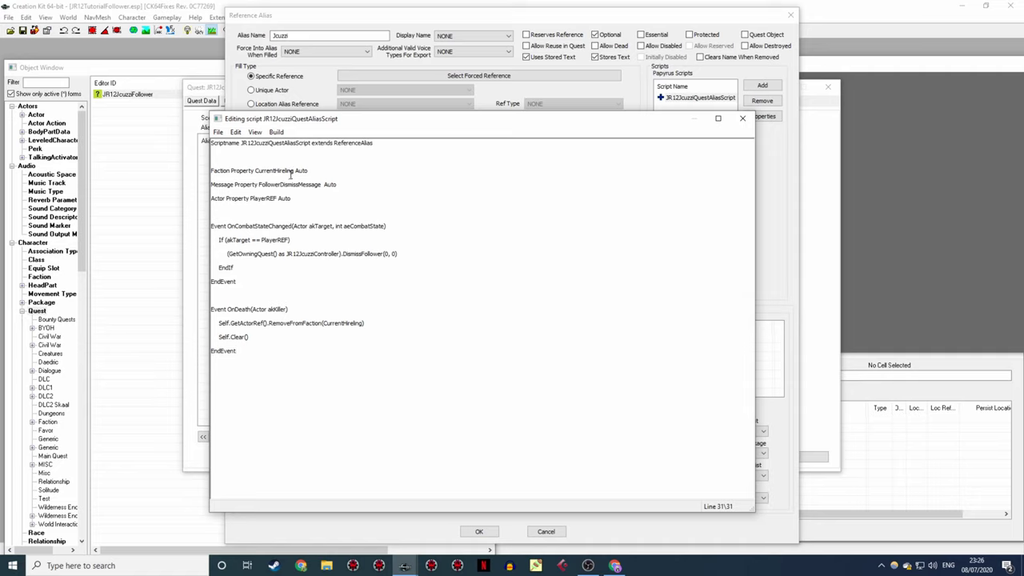
double_click(248, 143)
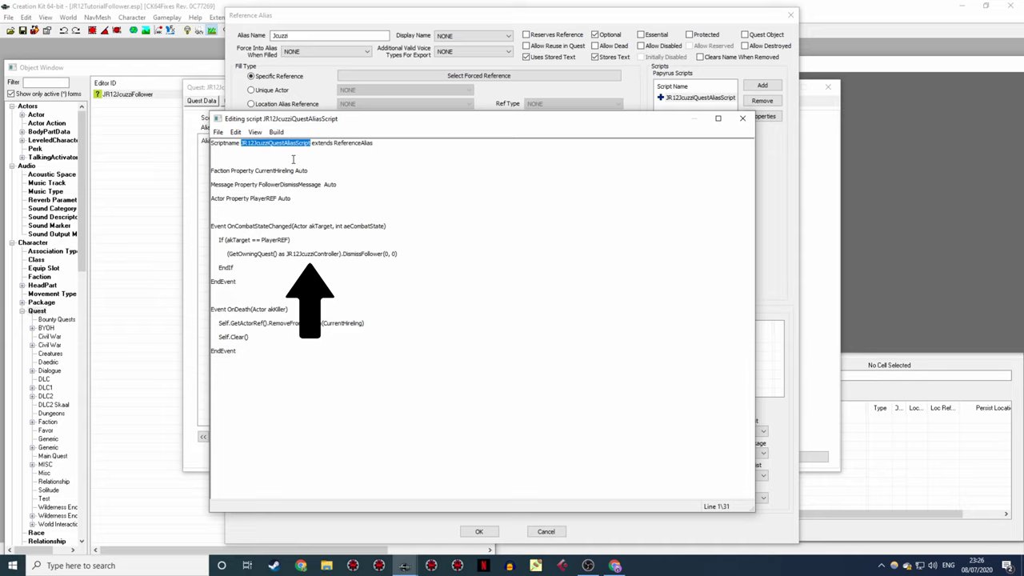
- Save the JR12JcuzziQuestAliasScript code, auto-fill all of the script's properties, and accept the Jcuzzi alias
left_click(295, 160)
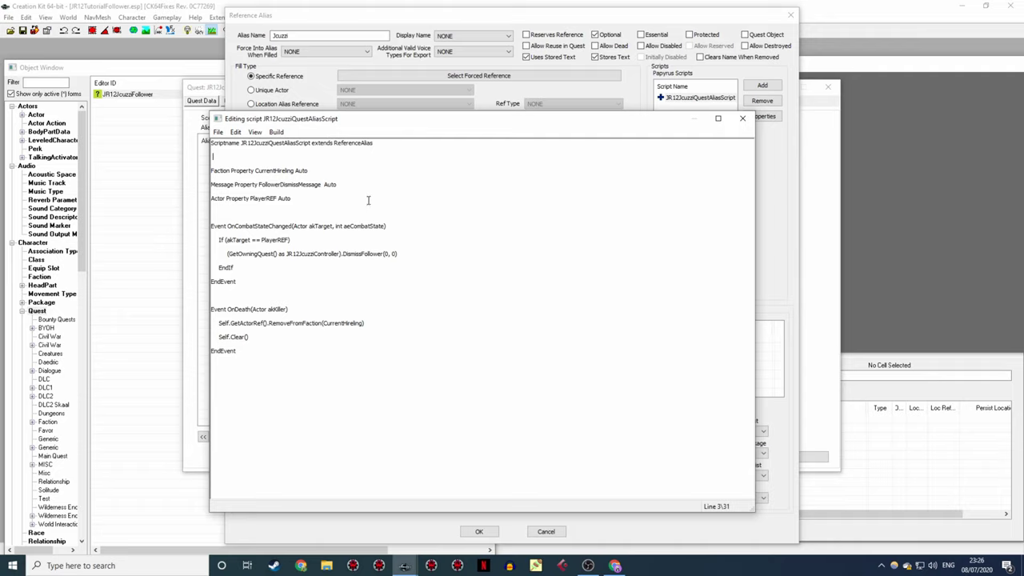
key("ctrl+s")
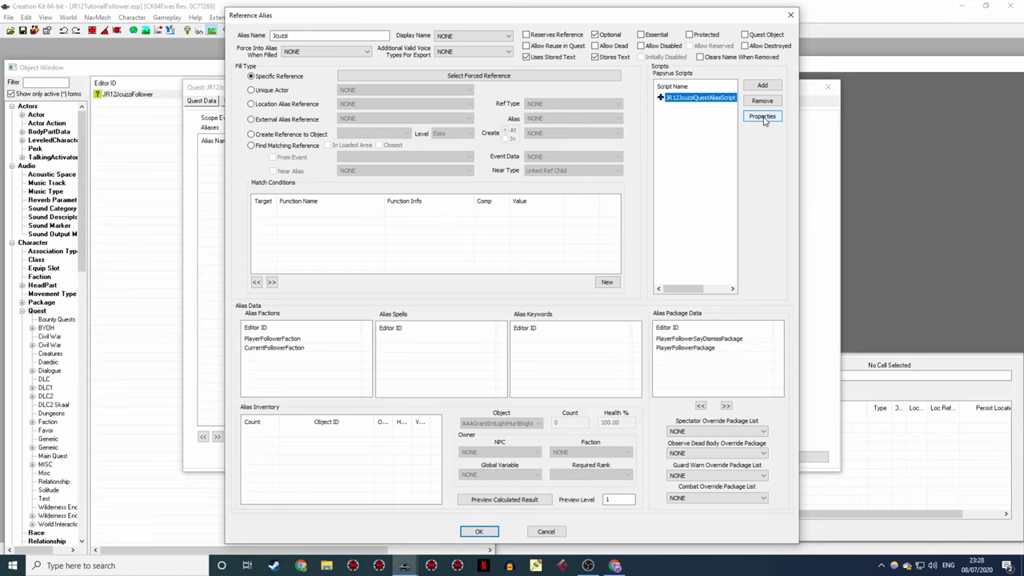
left_click(760, 117)
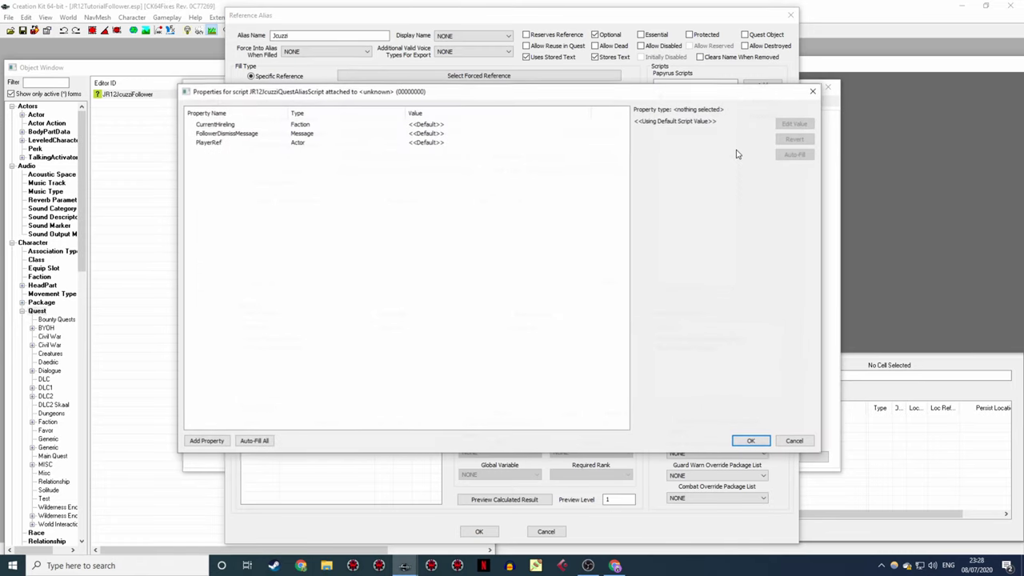
left_click(255, 441)
left_click(547, 320)
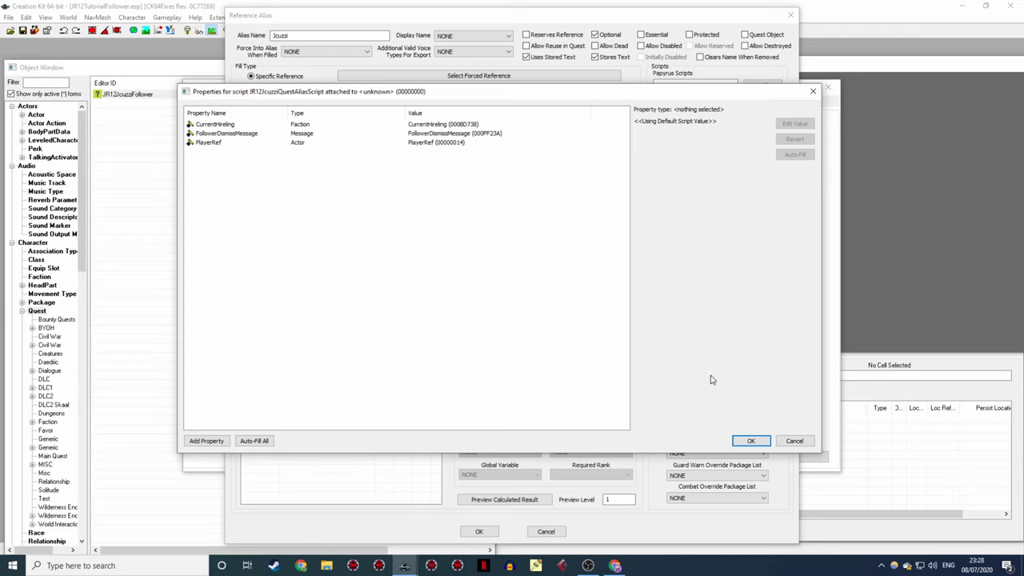
left_click(751, 441)
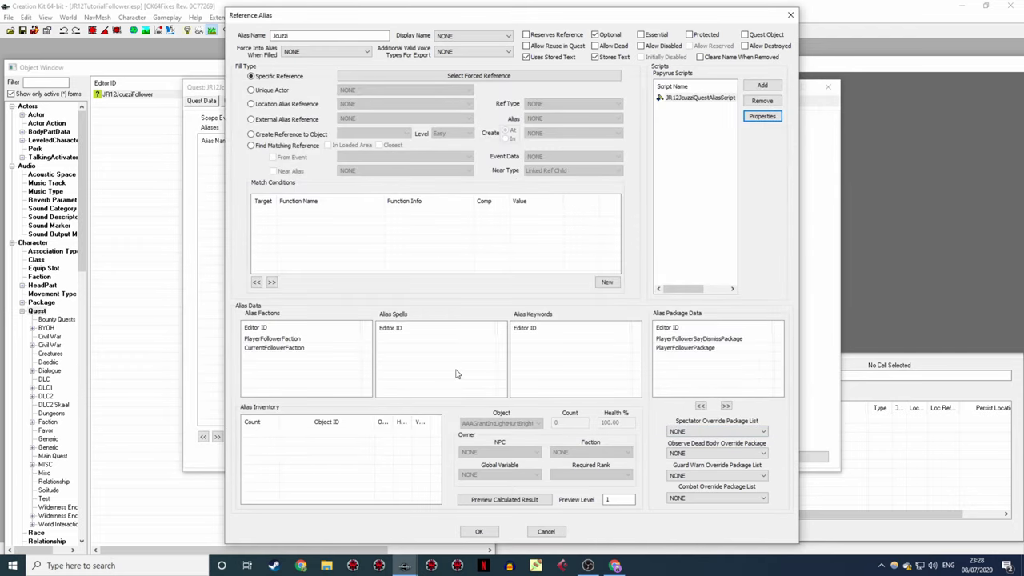
left_click(480, 531)
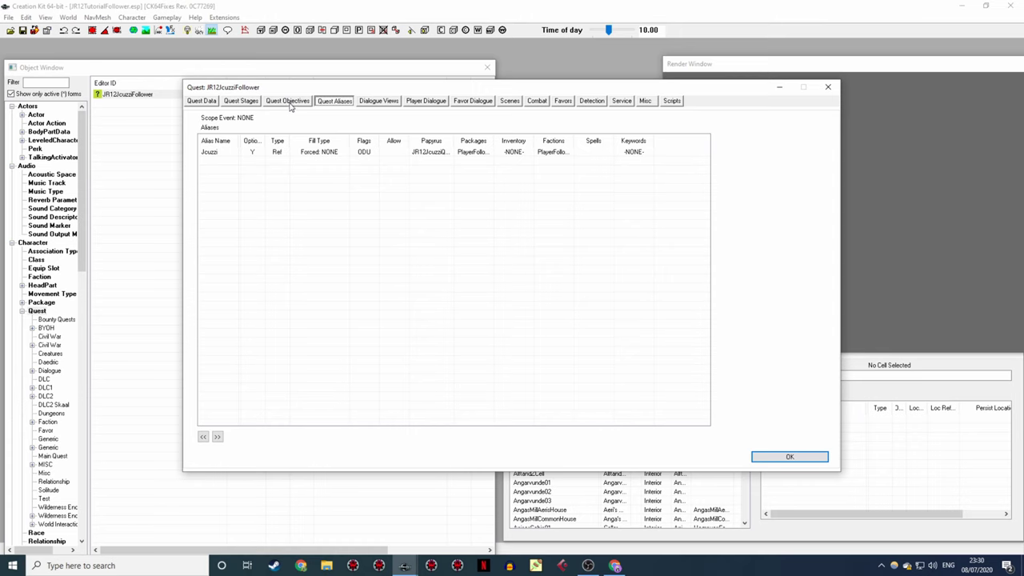
- Create a quest objective with index 10 and the display text "<Alias=Jcuzzi> is waiting for you"
left_click(291, 103)
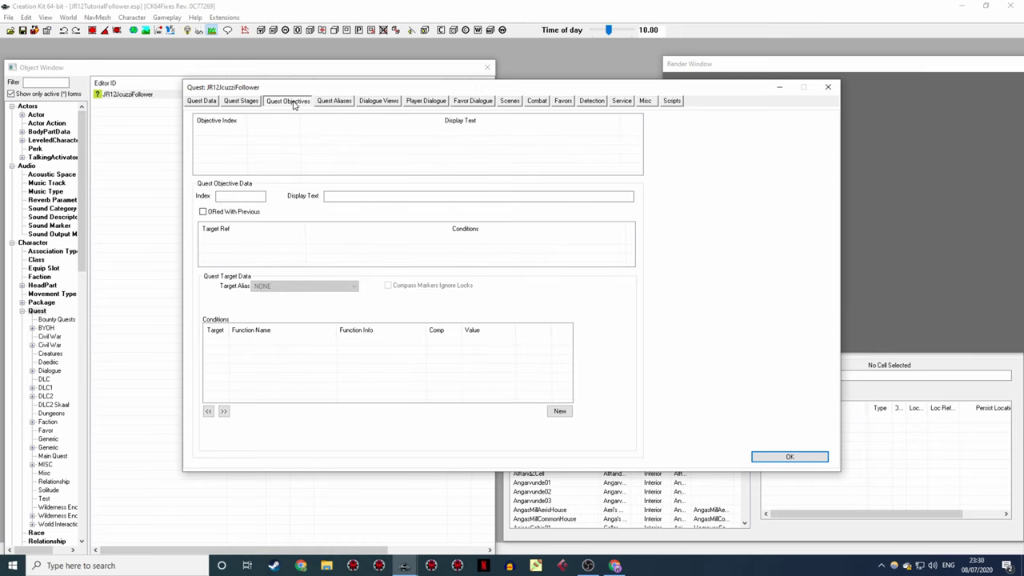
right_click(284, 134)
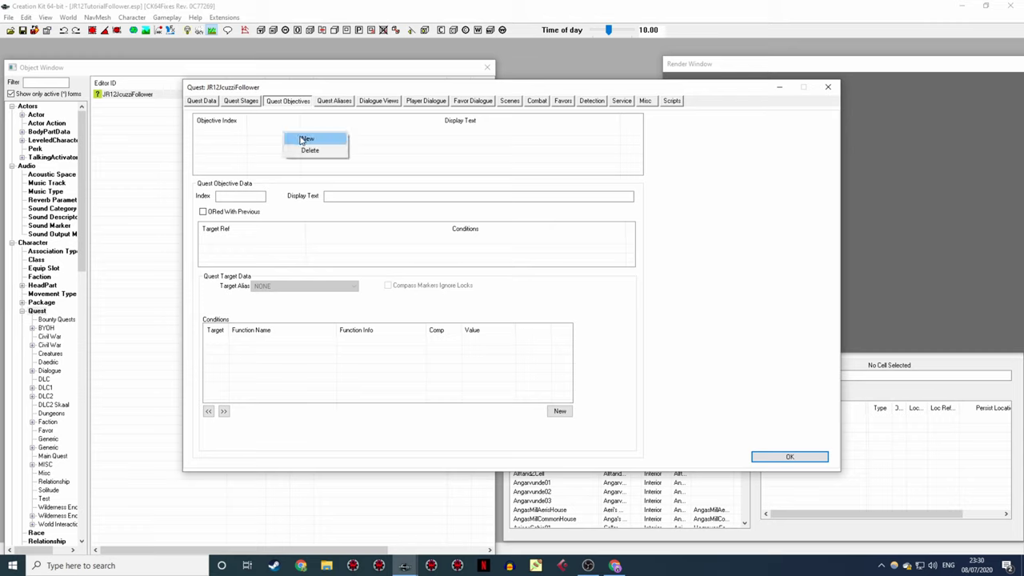
left_click(304, 139)
double_click(221, 197)
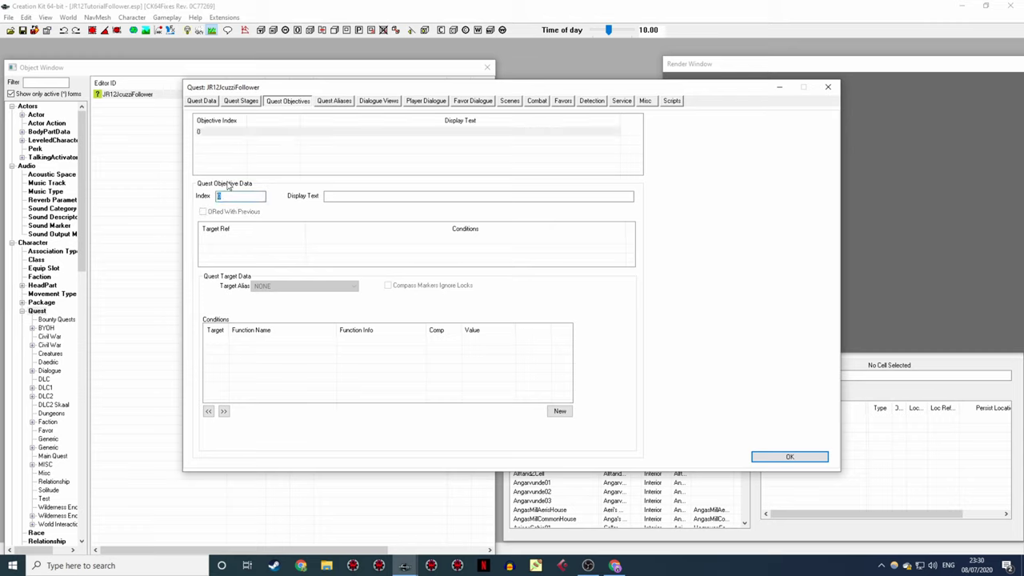
type("1")
left_click(330, 196)
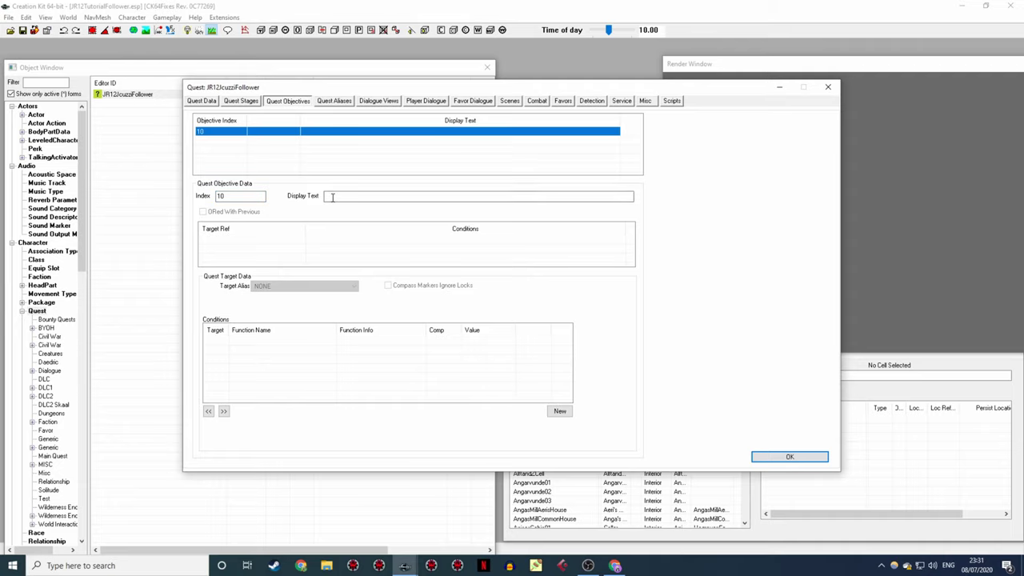
left_click(343, 194)
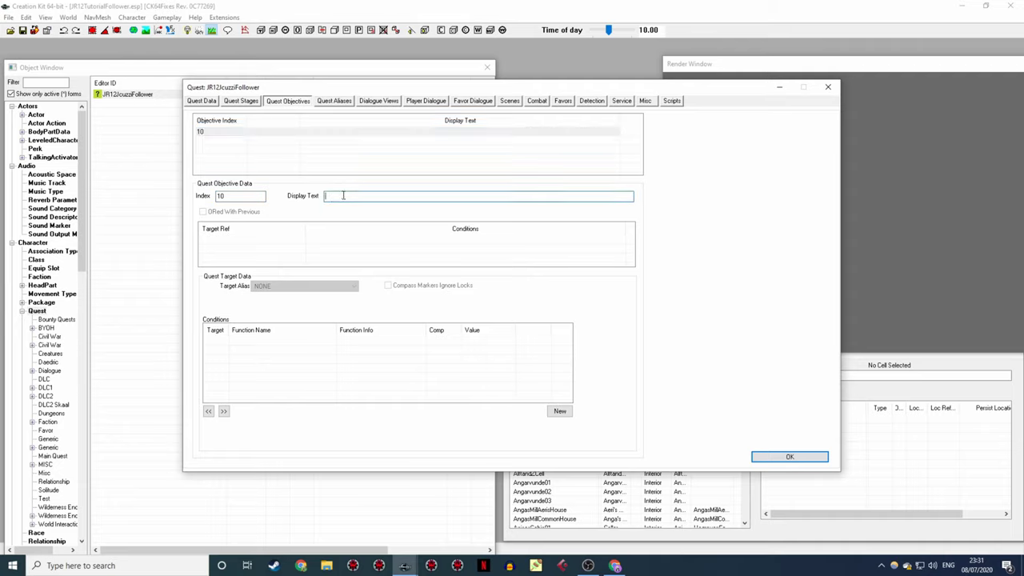
type("cuzzi> is wait")
type("ing for you.")
left_click_drag(363, 196, 328, 196)
left_click(420, 196)
- Add a target to objective 10 and set its target alias to Jcuzzi
right_click(223, 246)
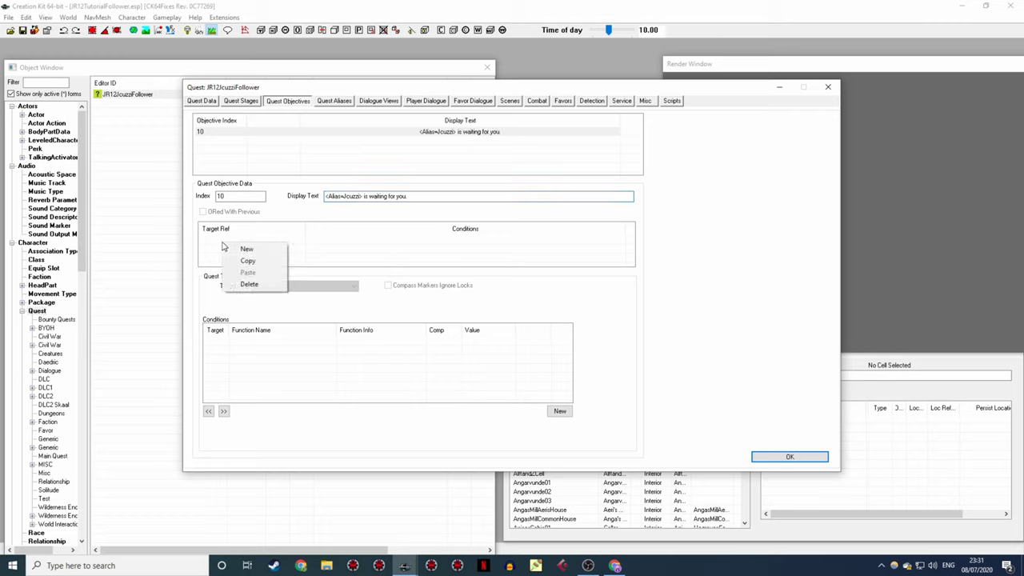
left_click(246, 246)
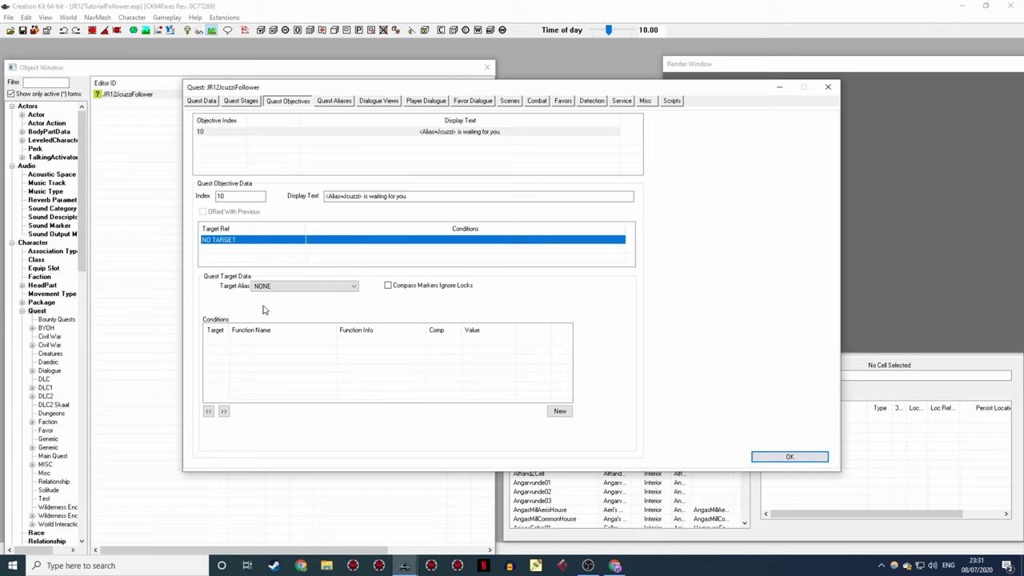
left_click(307, 287)
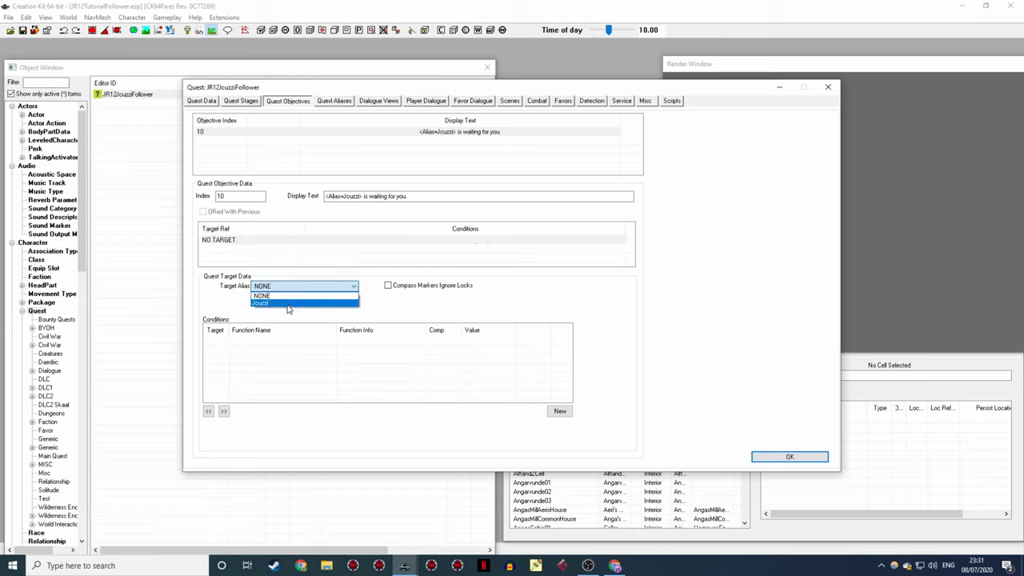
left_click(289, 303)
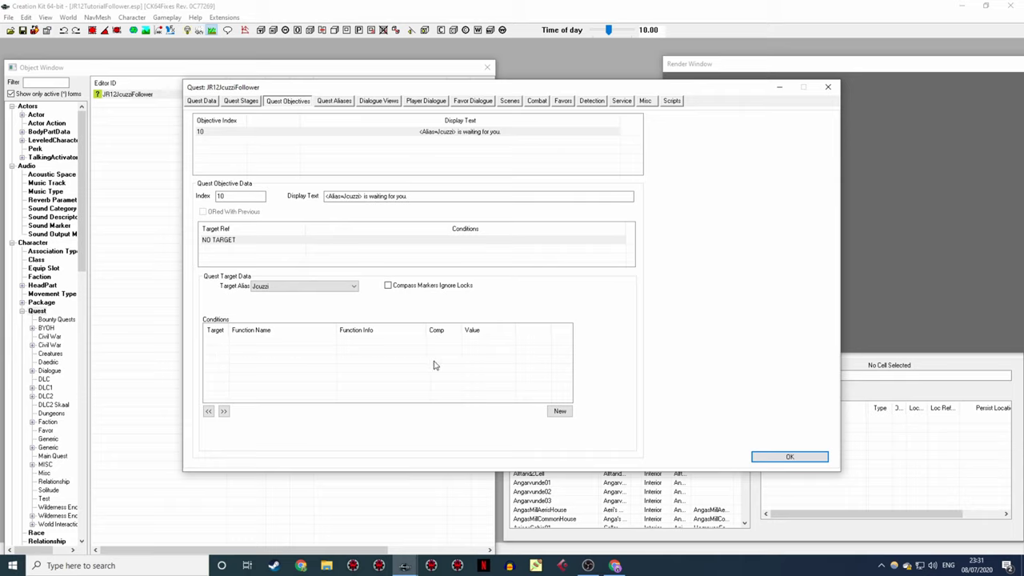
- Start a new condition for the objective target and choose GetActorValue as its function
right_click(226, 354)
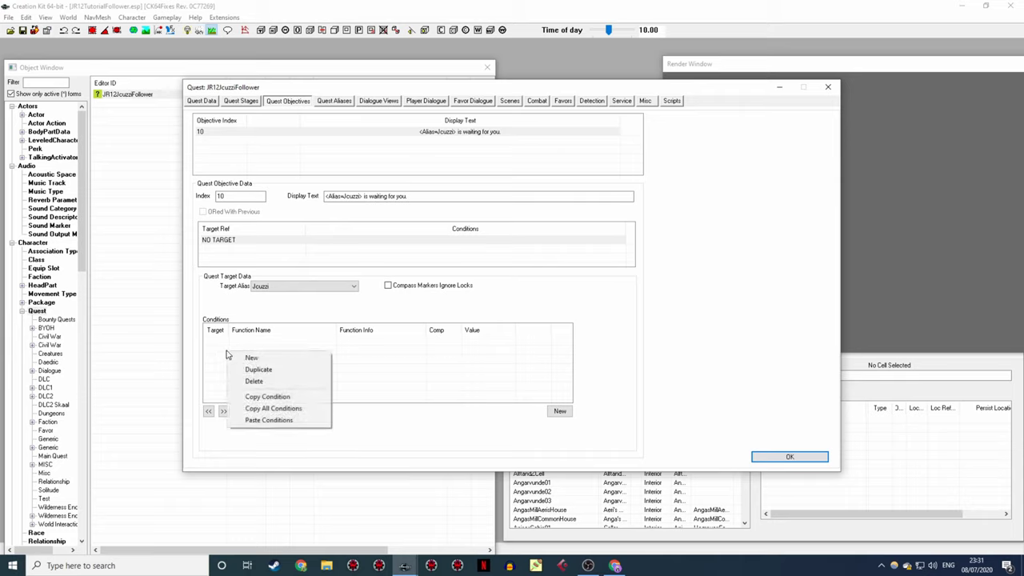
left_click(250, 358)
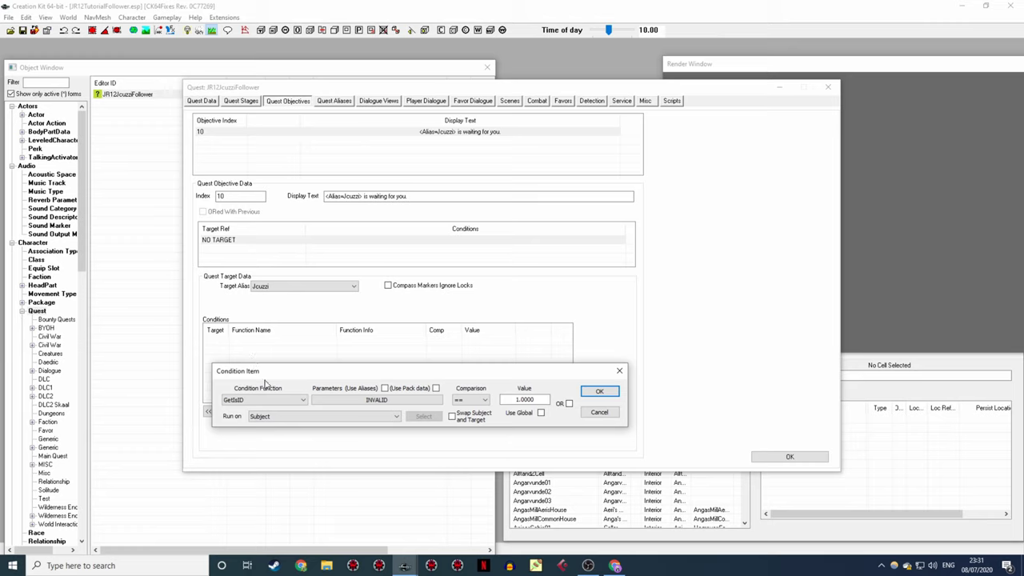
left_click(303, 401)
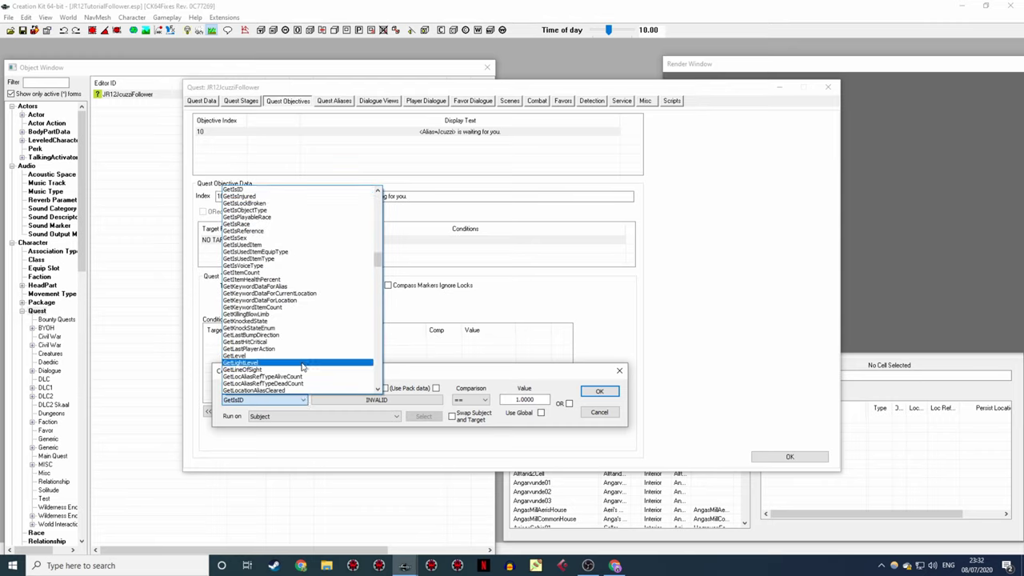
key("g")
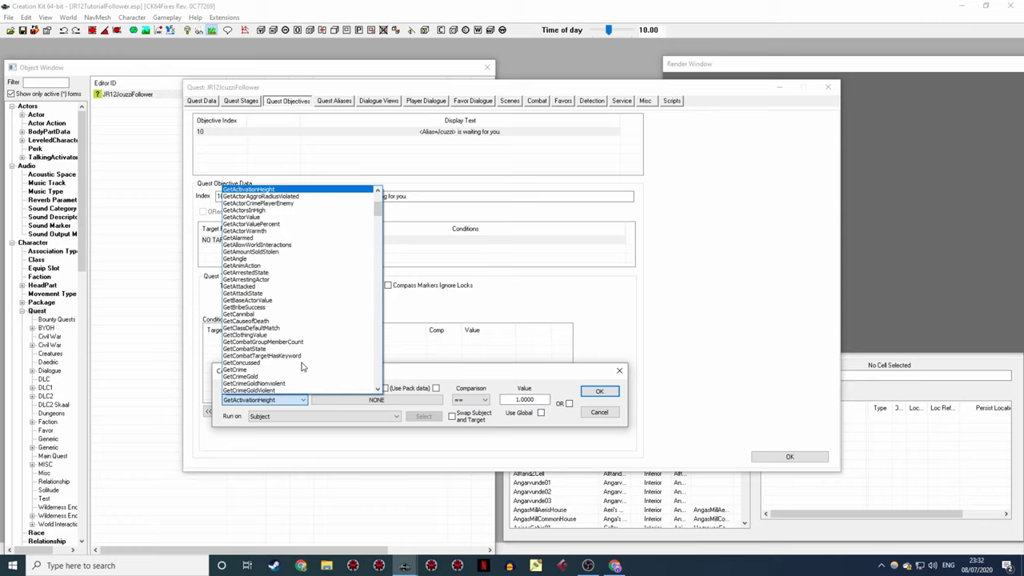
key("Down")
key("Down")
key("Down")
key("Down")
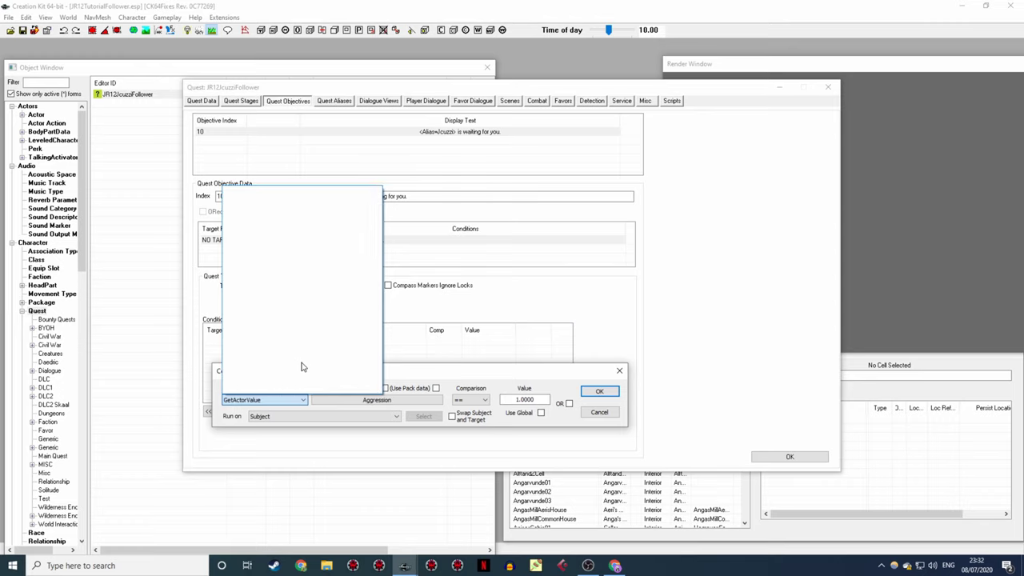
key("Return")
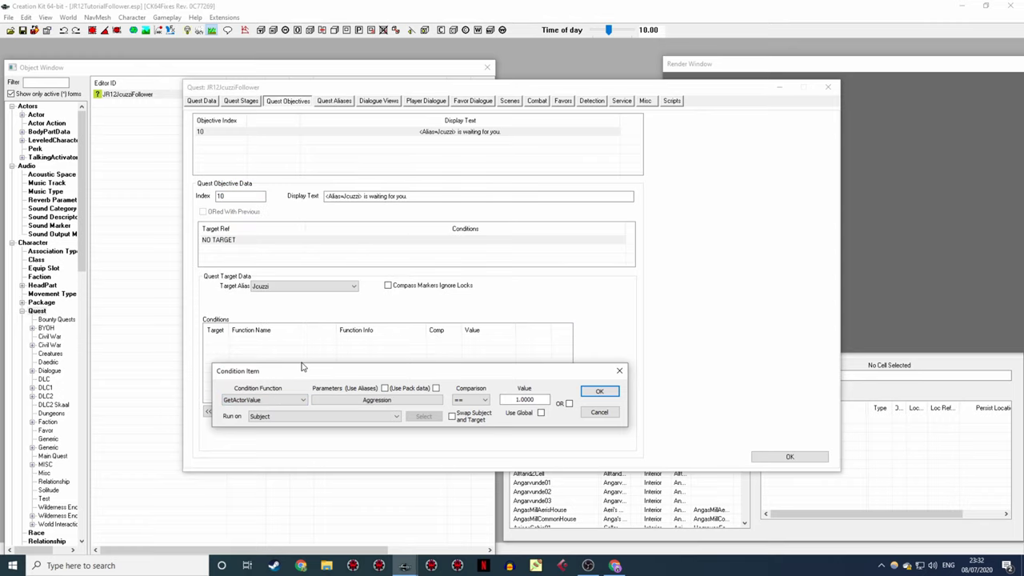
- Set the condition's actor value parameter to WaitingForPlayer and accept the condition with comparison == 1.0000
left_click(352, 401)
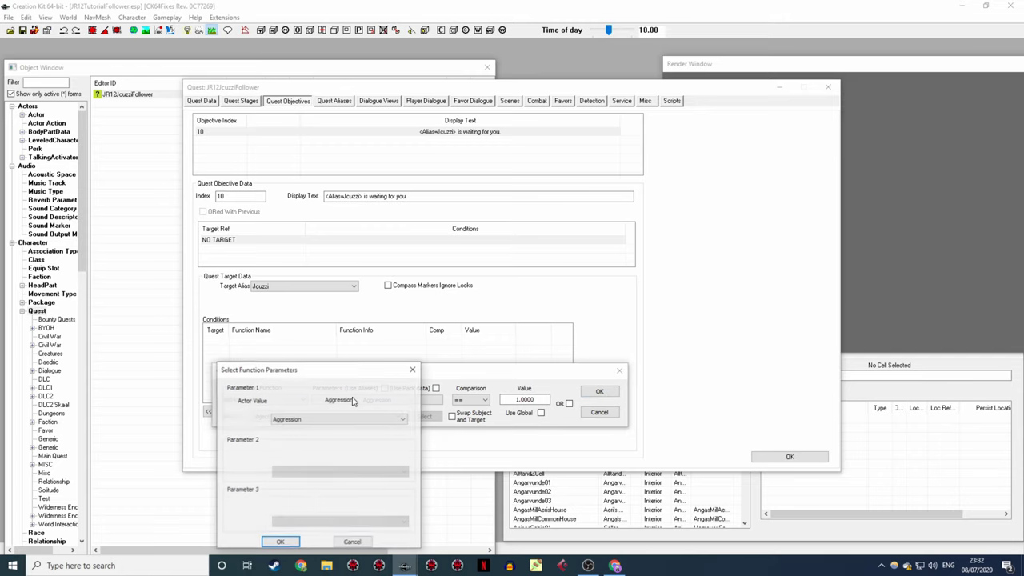
left_click(345, 424)
key("w")
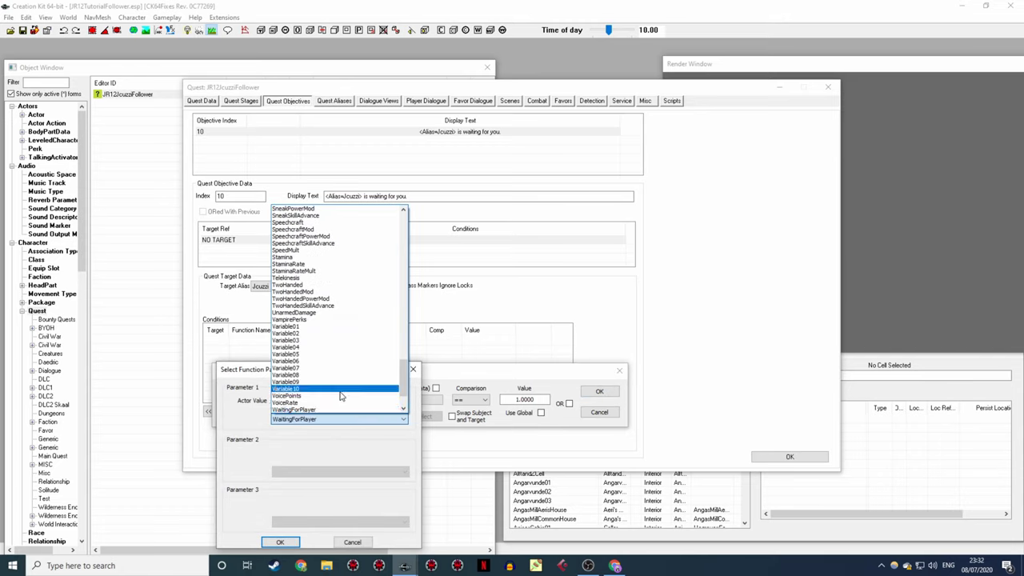
left_click(331, 413)
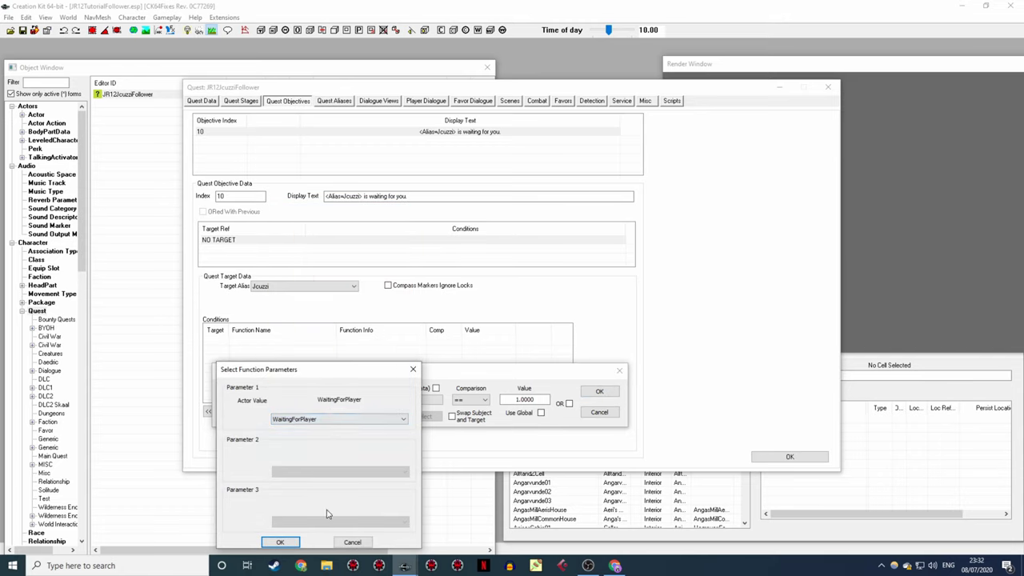
left_click(279, 544)
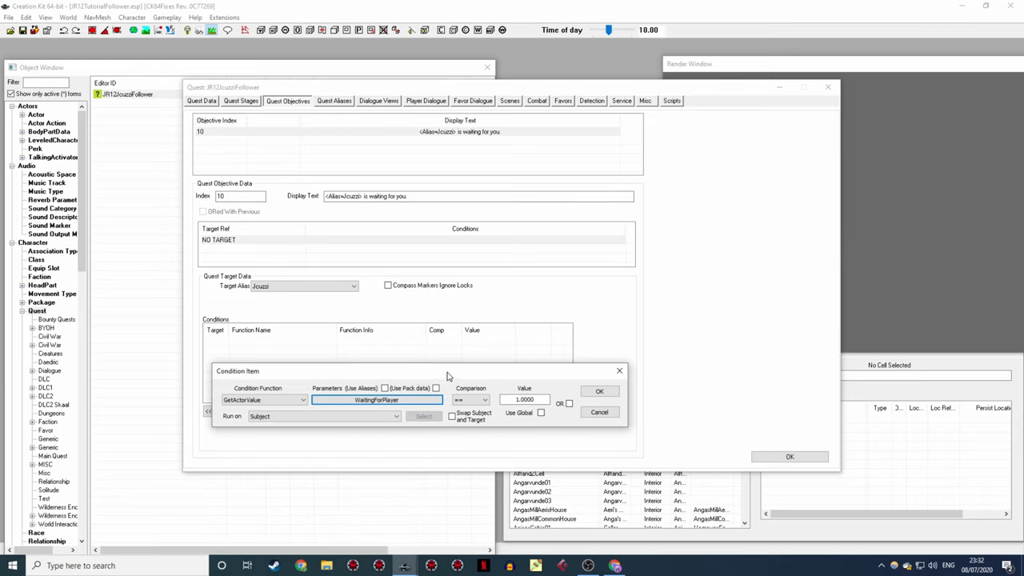
left_click(516, 400)
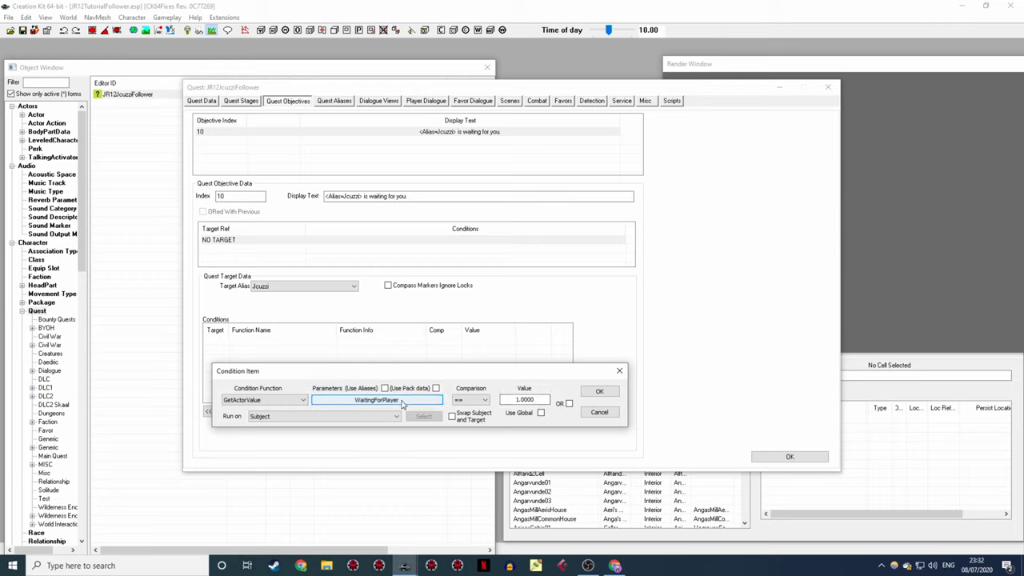
left_click(524, 400)
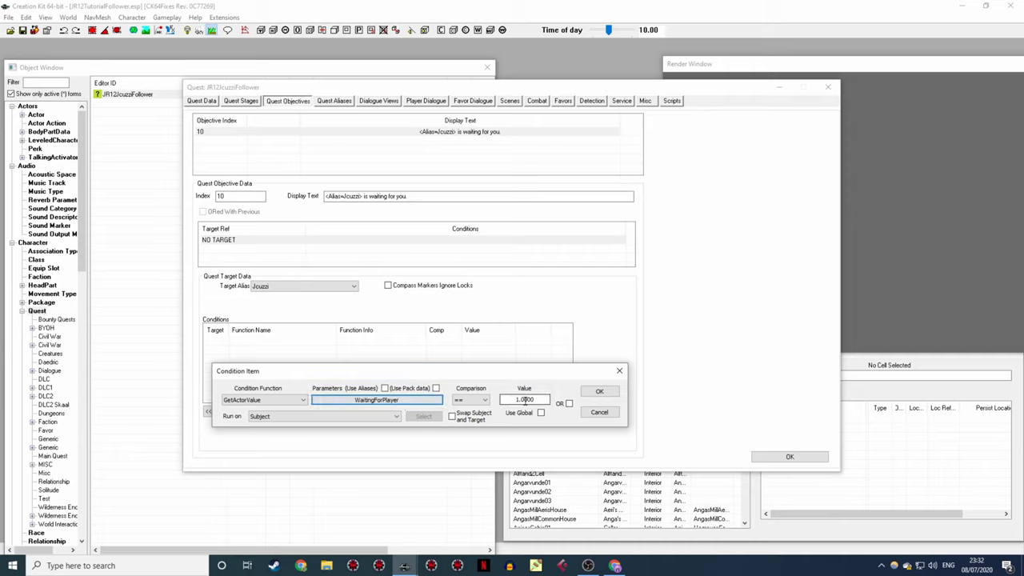
left_click(600, 392)
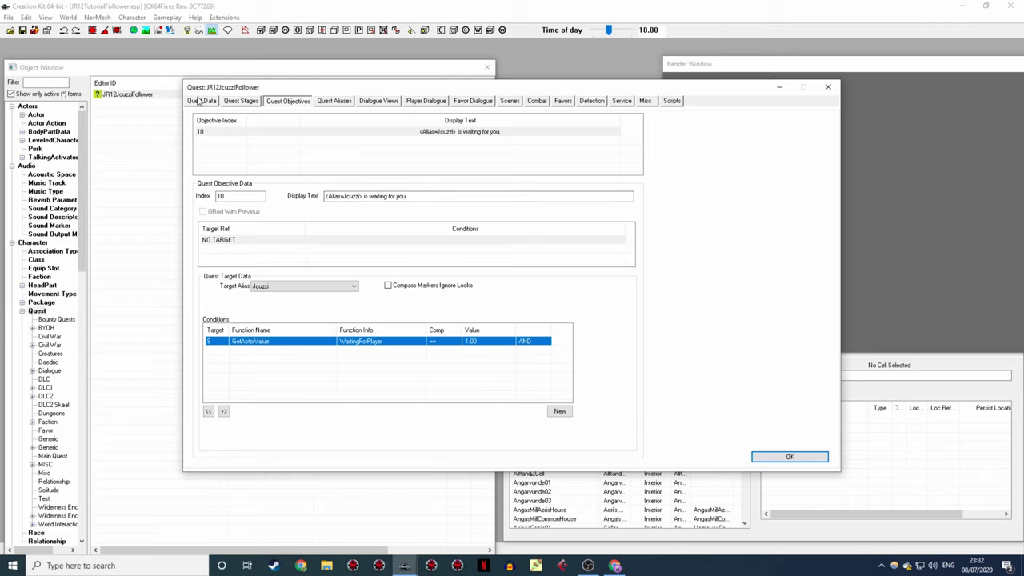
- Add a quest dialogue condition GetIsID for the actor JR12Follower with comparison == 1.0000
left_click(201, 101)
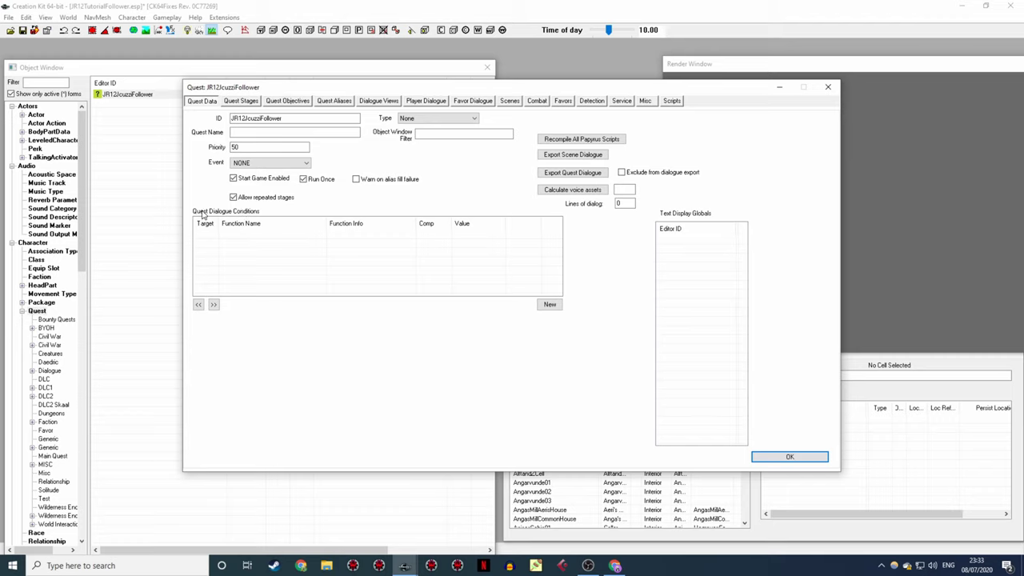
right_click(233, 247)
left_click(245, 244)
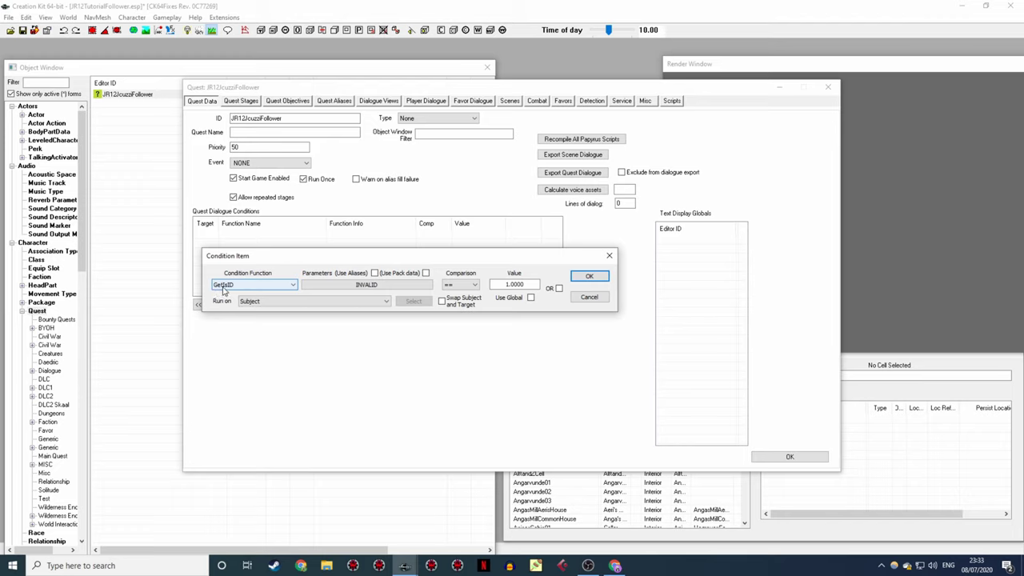
left_click(342, 285)
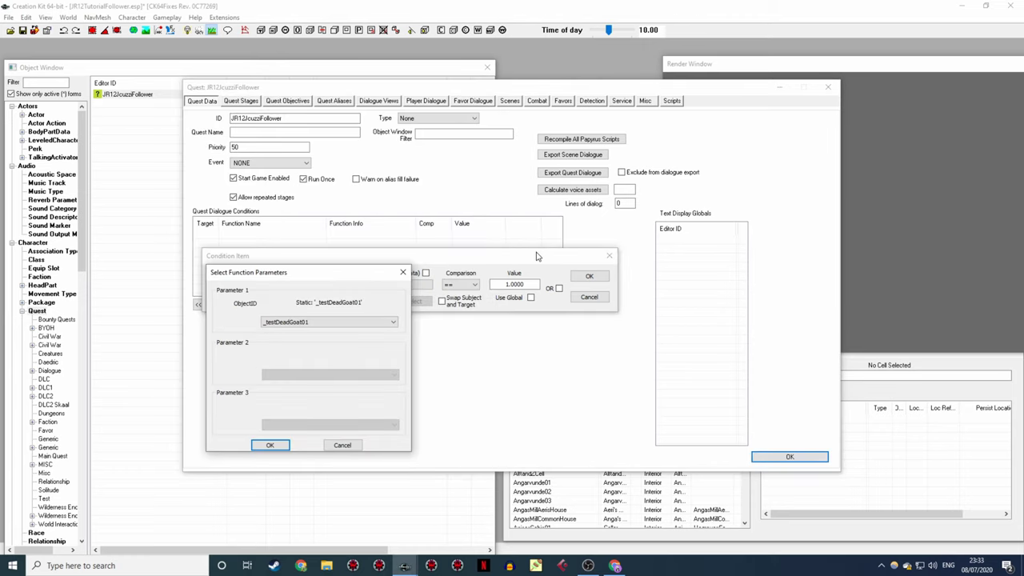
left_click(339, 323)
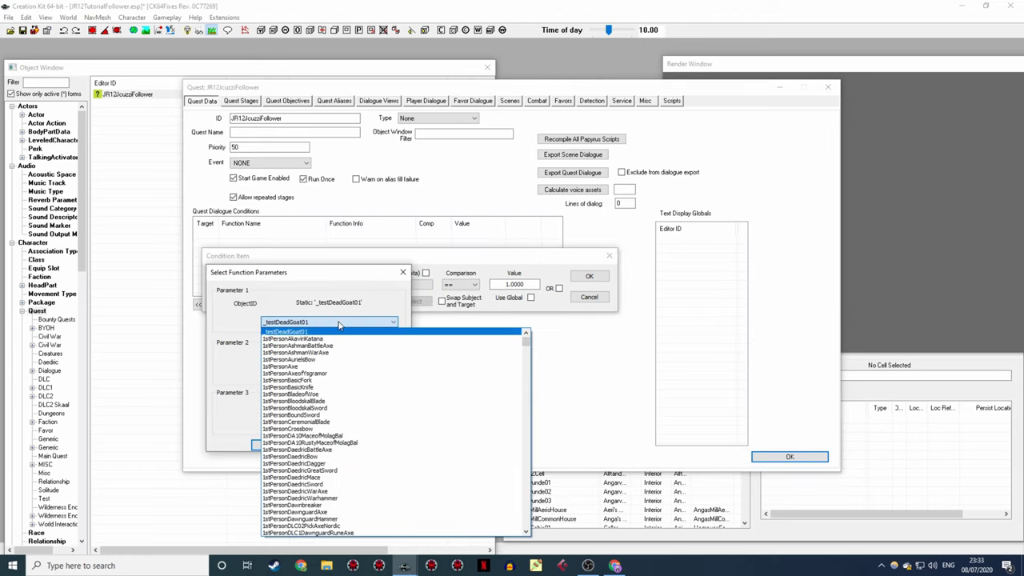
type("jr12")
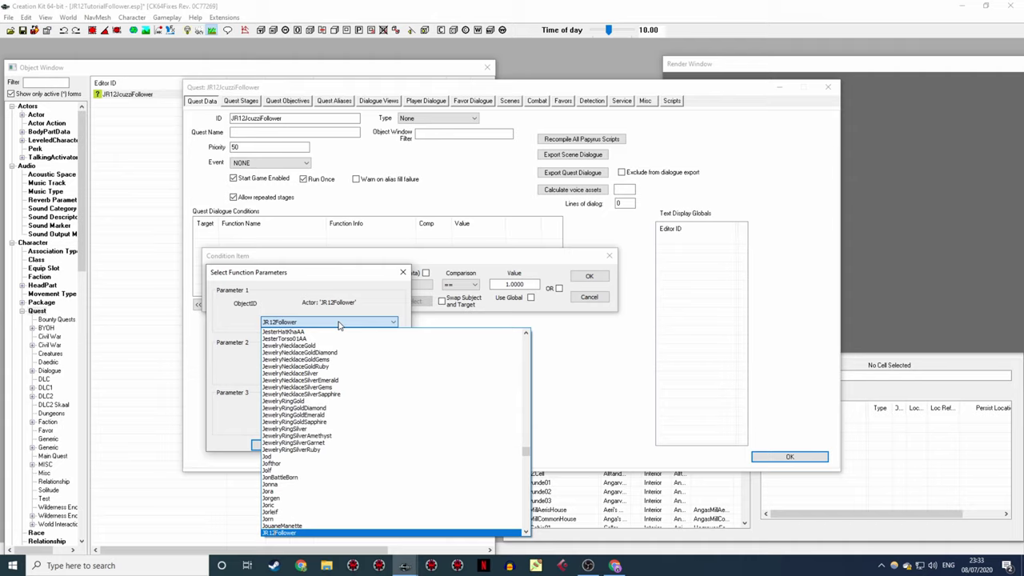
key("Return")
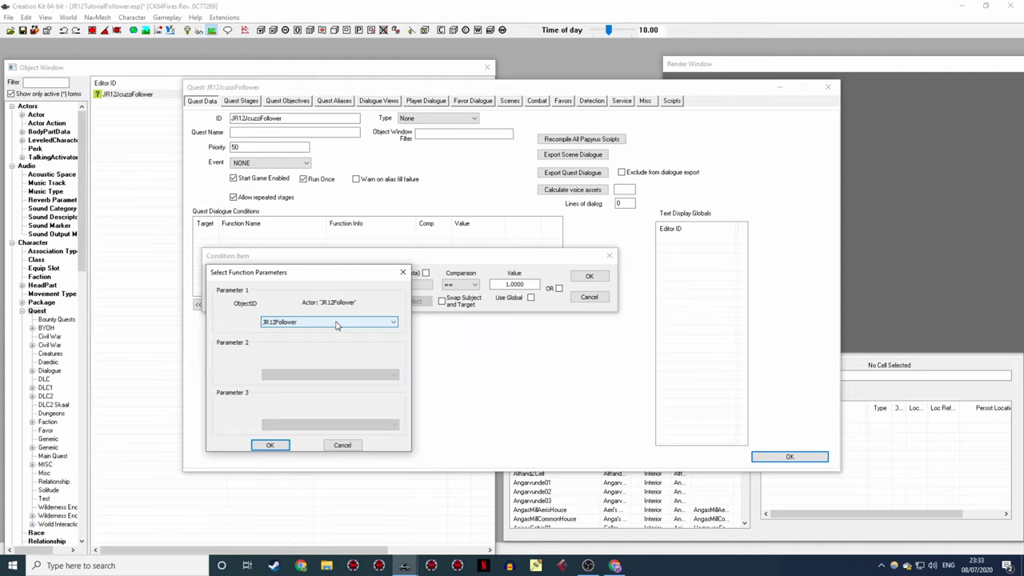
left_click(256, 446)
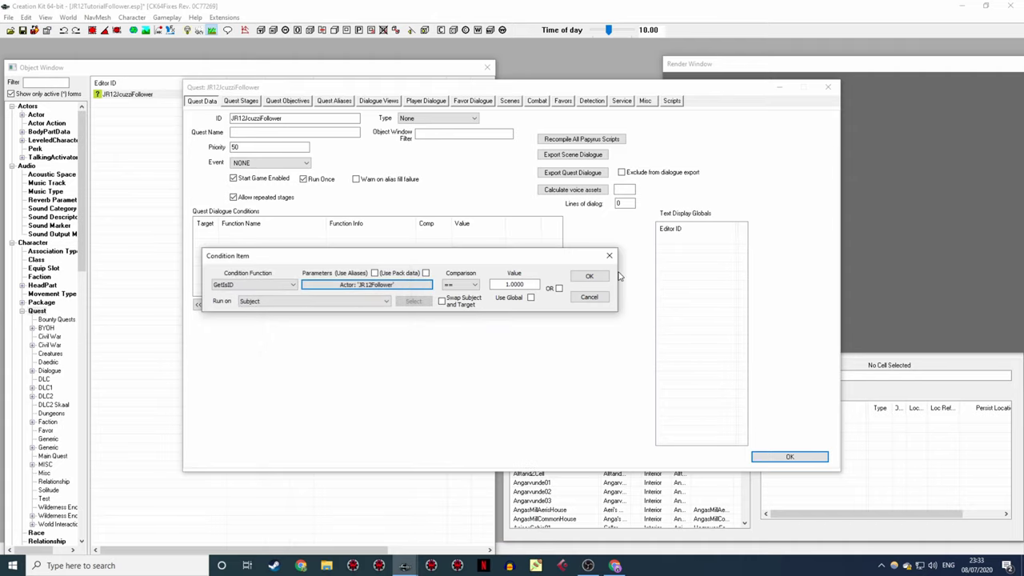
left_click(590, 275)
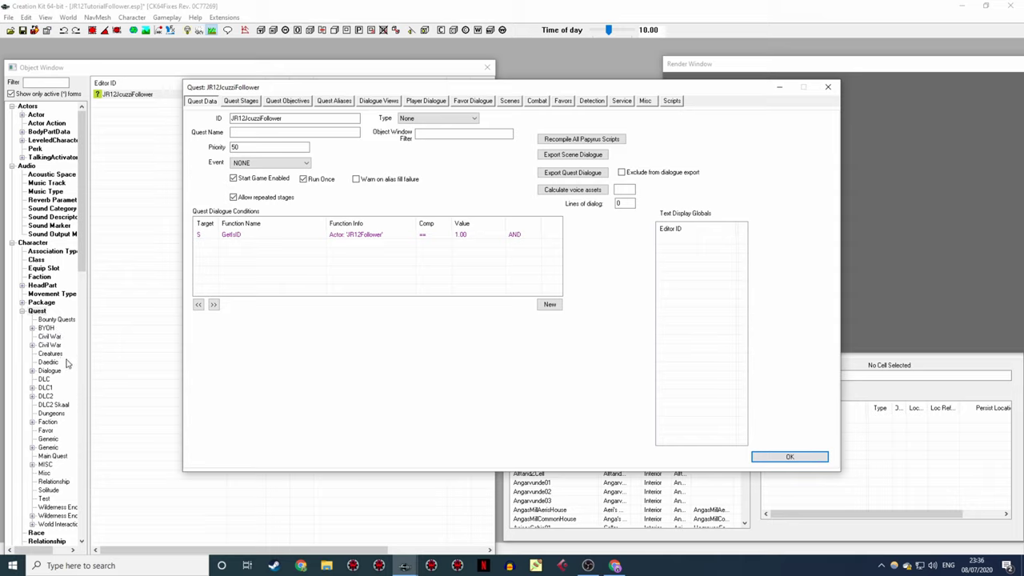
- Fill in the quest's object window filter and accept the quest
left_click(61, 340)
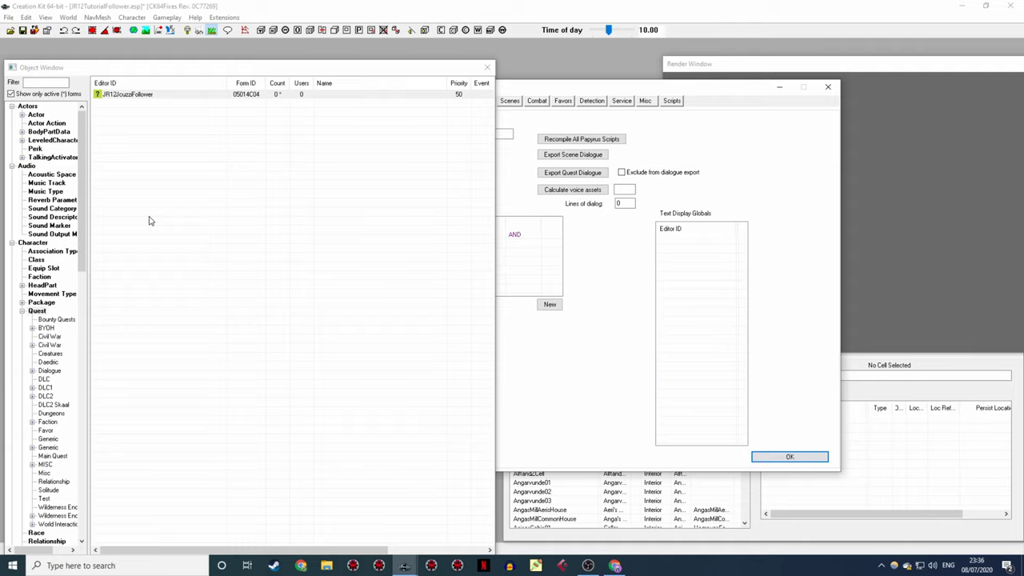
left_click(684, 88)
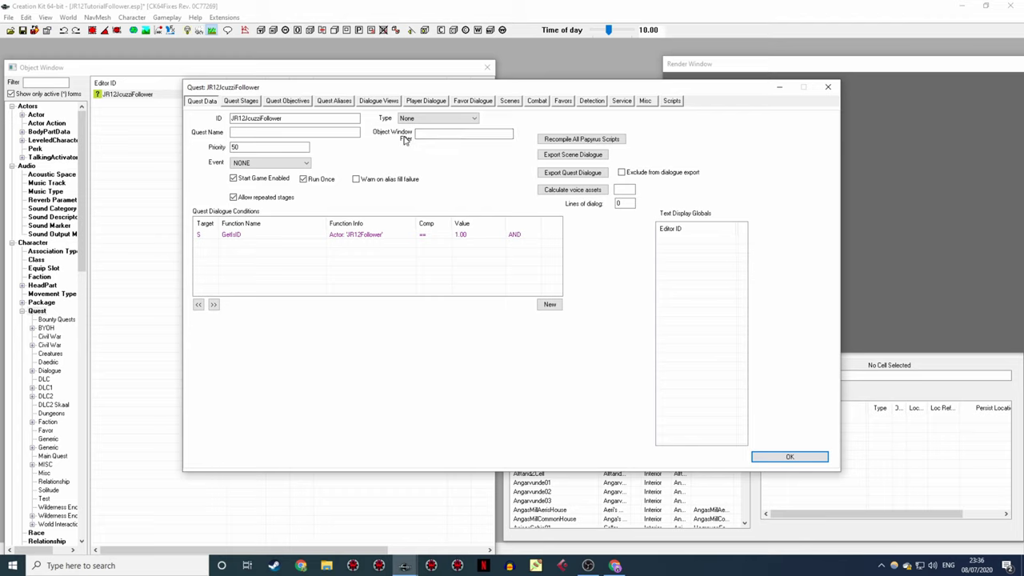
left_click(437, 135)
left_click(791, 456)
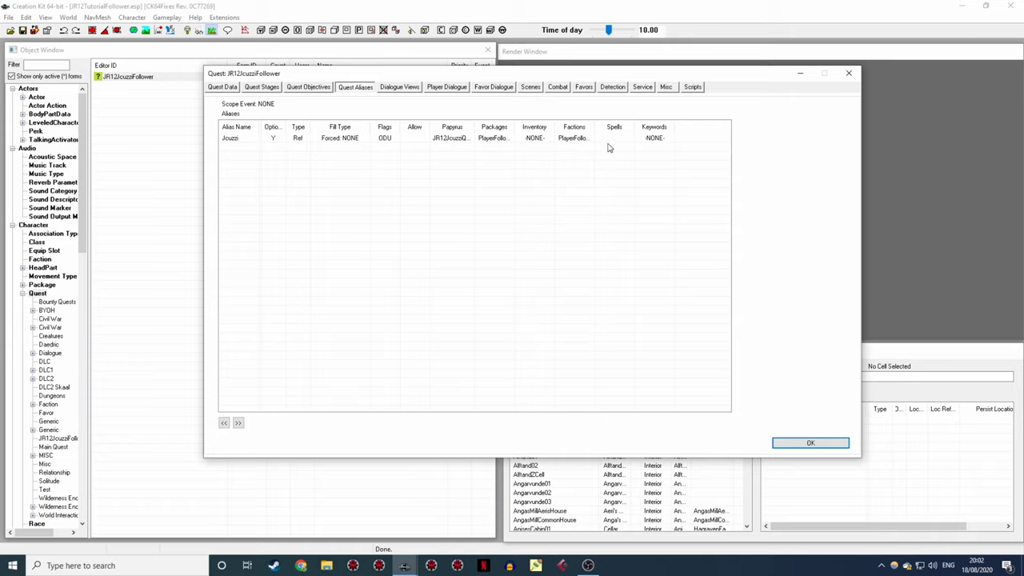
- Set the FollowerAlias property of the JR12JcuzziController script to the Jcuzzi alias of quest JR12JcuzziFollower
left_click(693, 87)
left_click(275, 120)
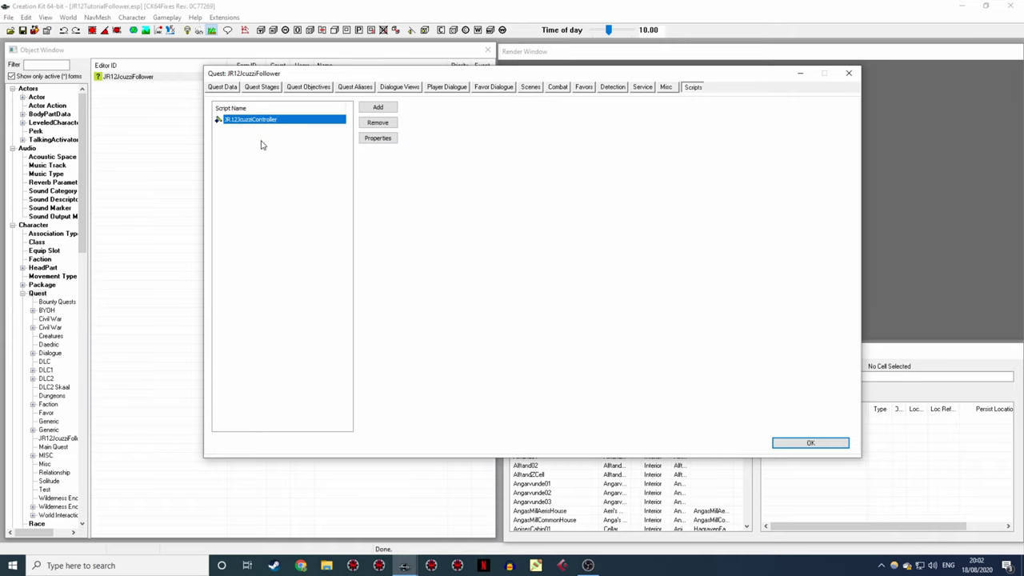
left_click(387, 138)
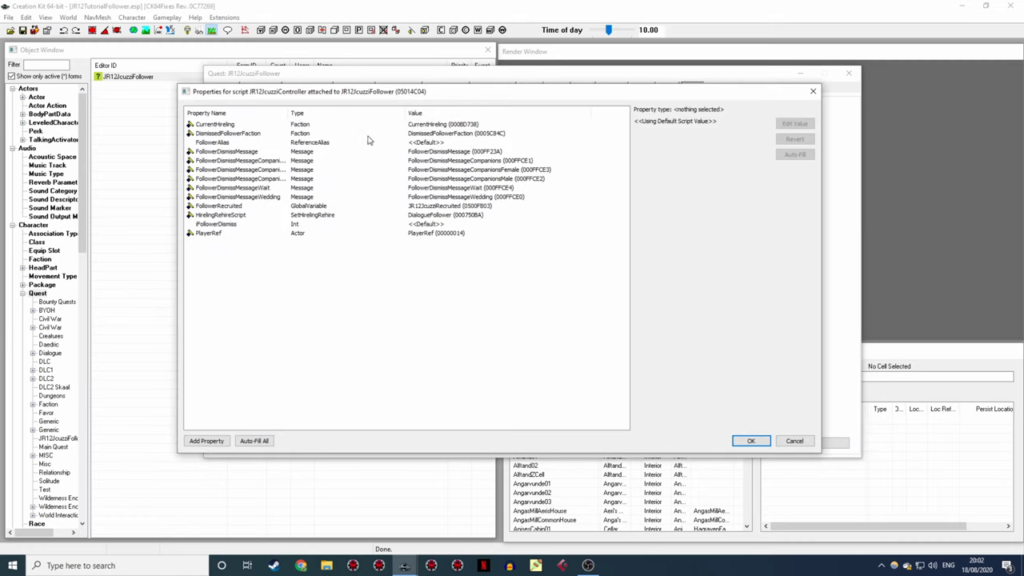
left_click(230, 144)
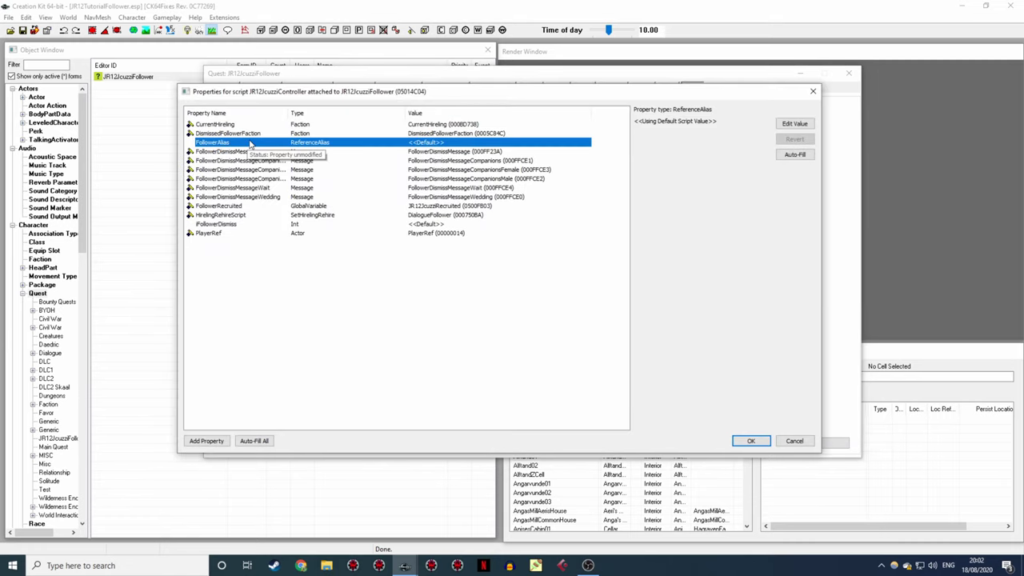
left_click(793, 126)
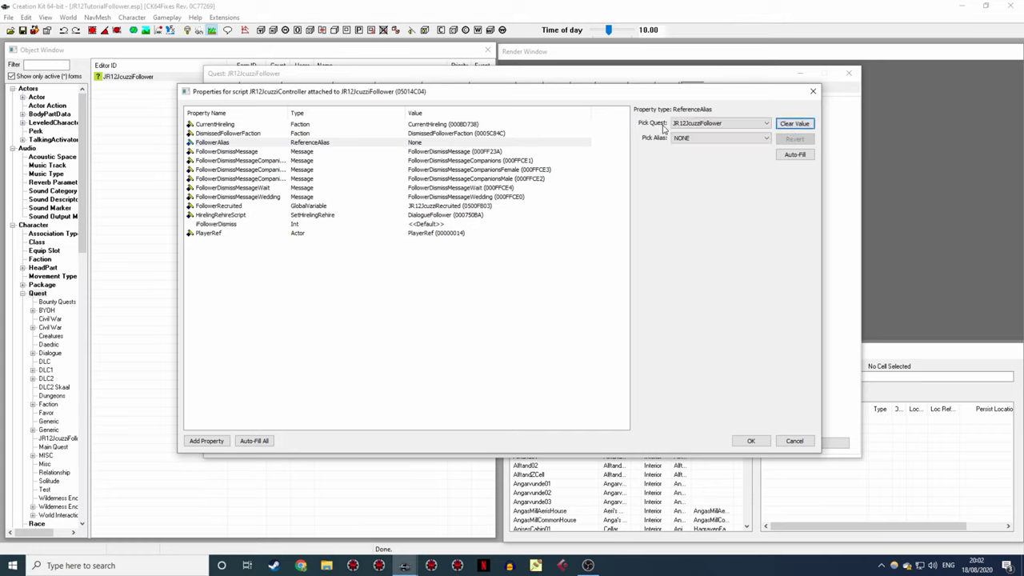
left_click(704, 126)
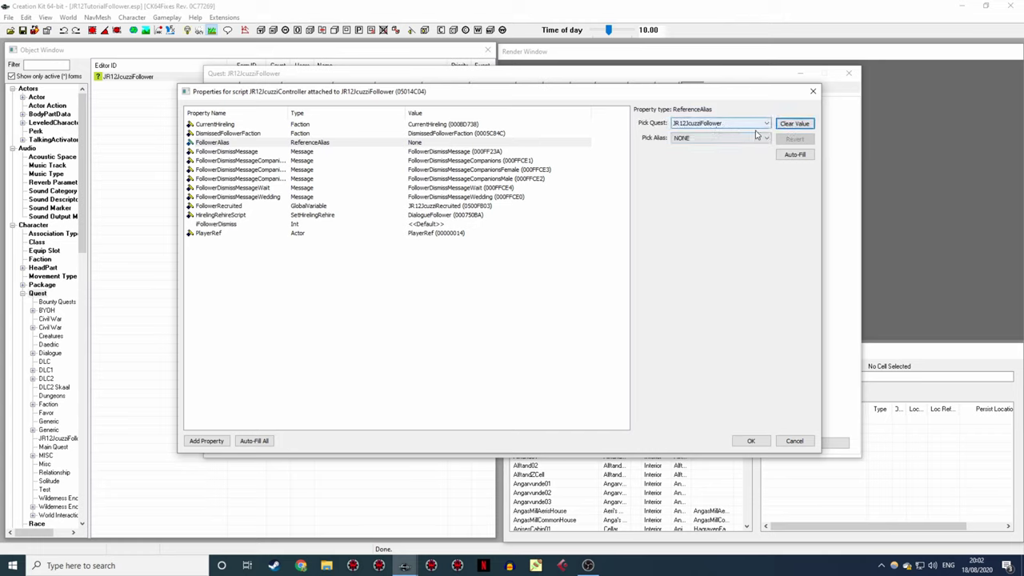
left_click(696, 137)
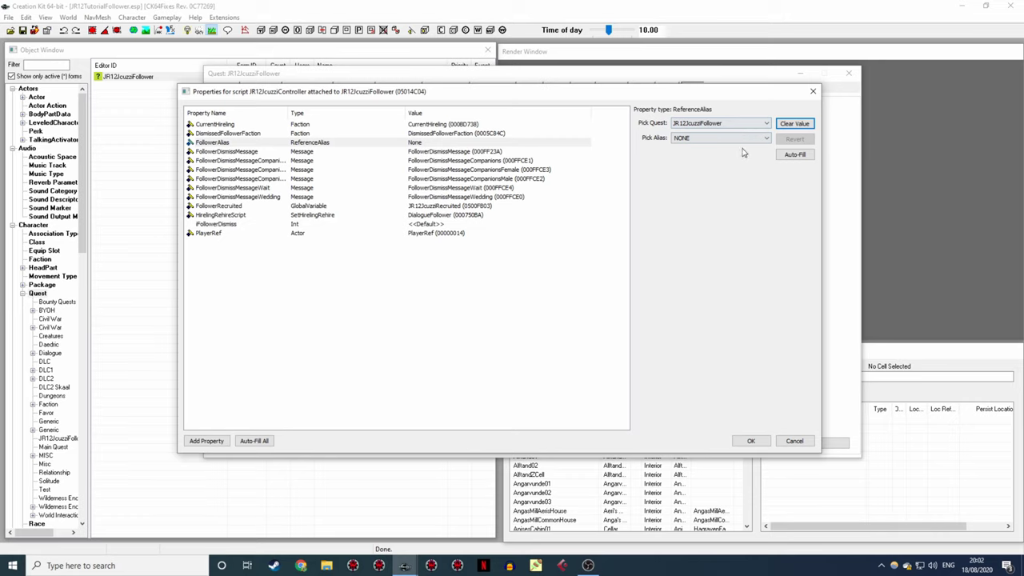
left_click(746, 141)
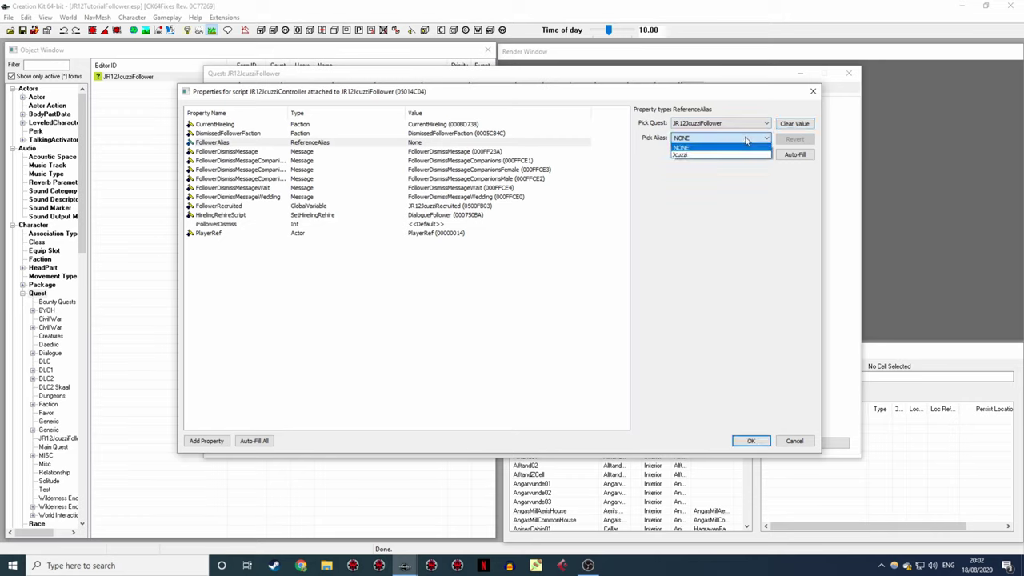
left_click(687, 156)
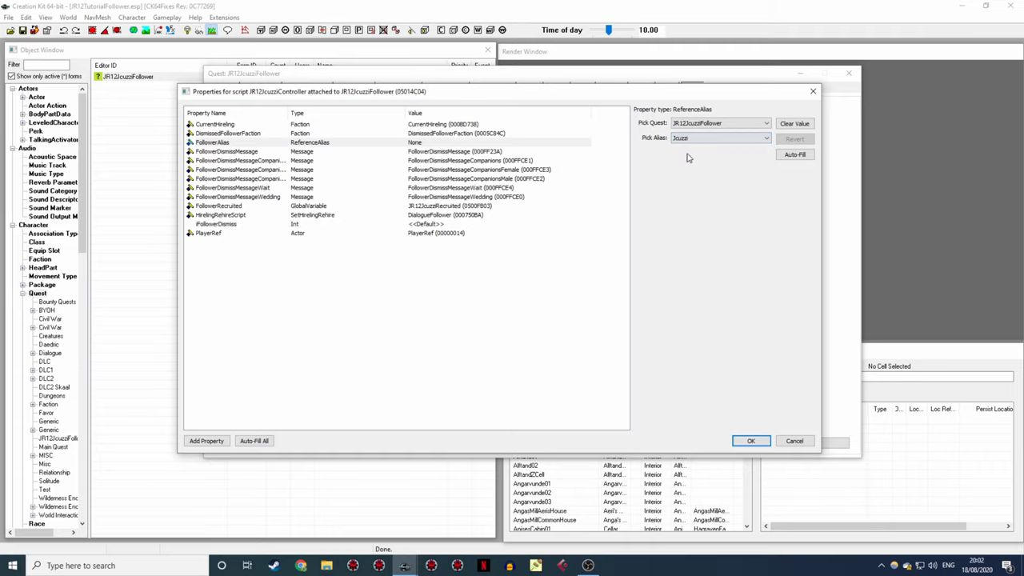
left_click(754, 441)
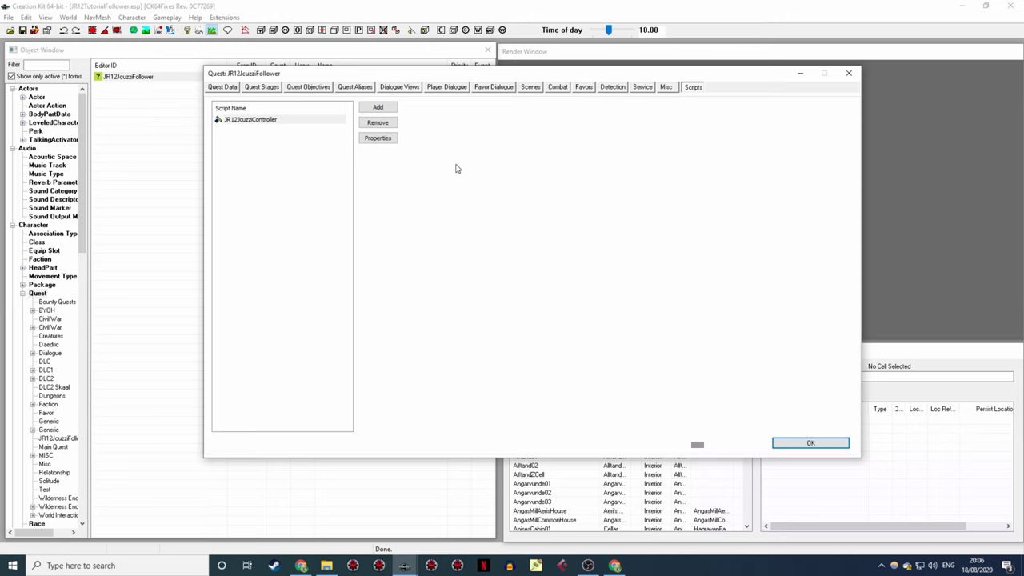
- Create a new player dialogue branch for the quest with the ID JR12JcuzziFollowerFollow
left_click(446, 88)
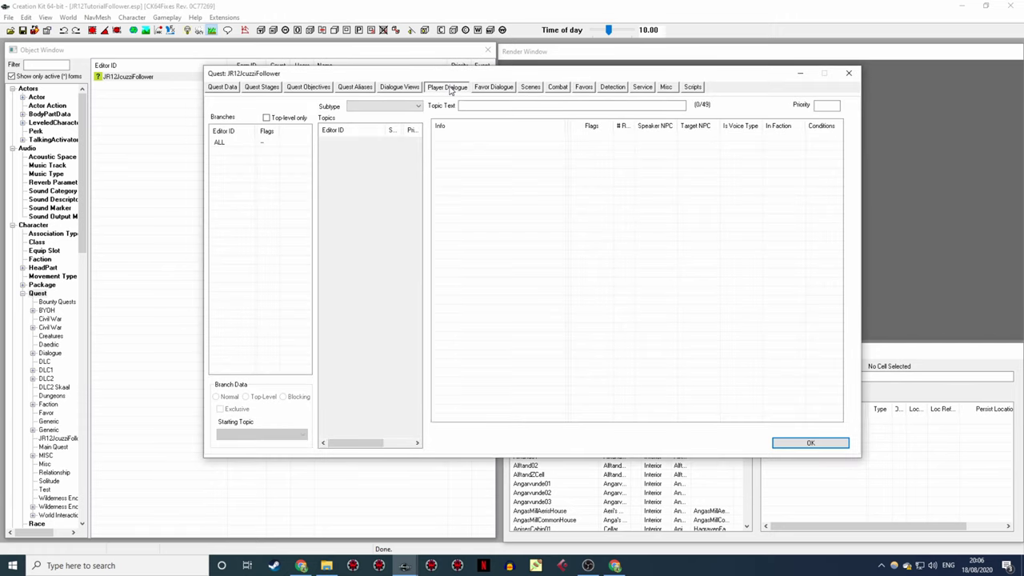
right_click(244, 159)
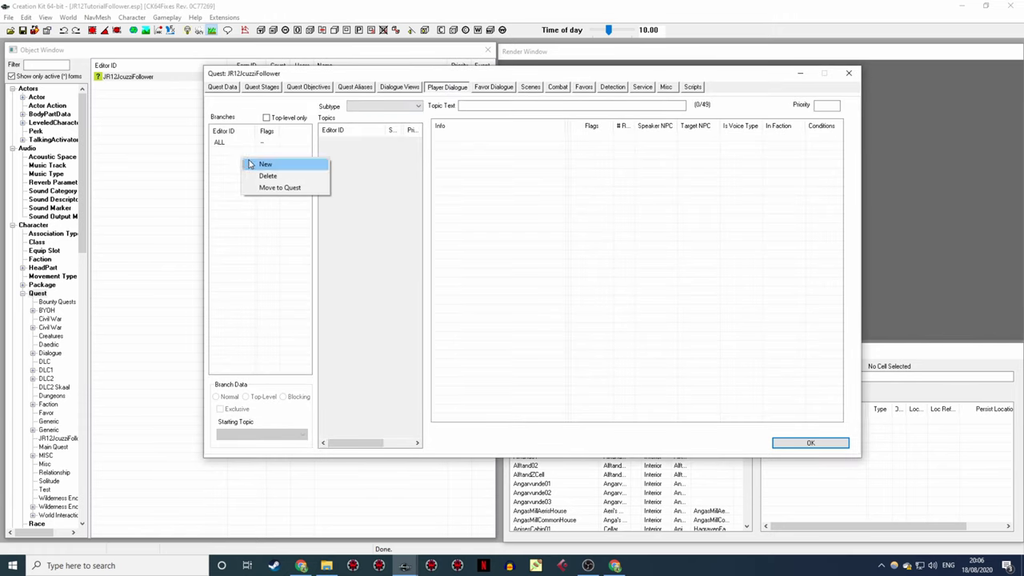
left_click(264, 164)
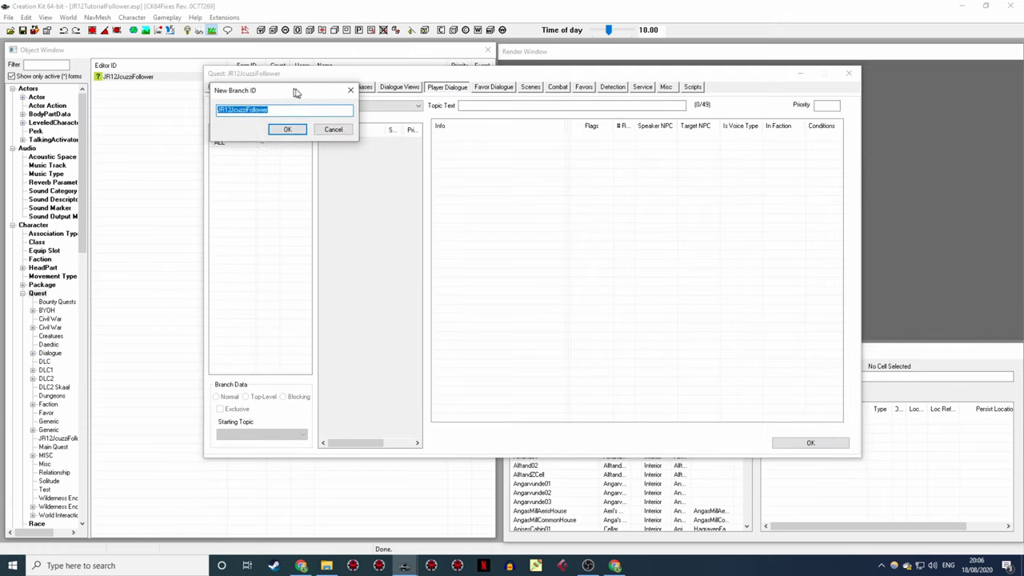
left_click_drag(295, 88, 461, 162)
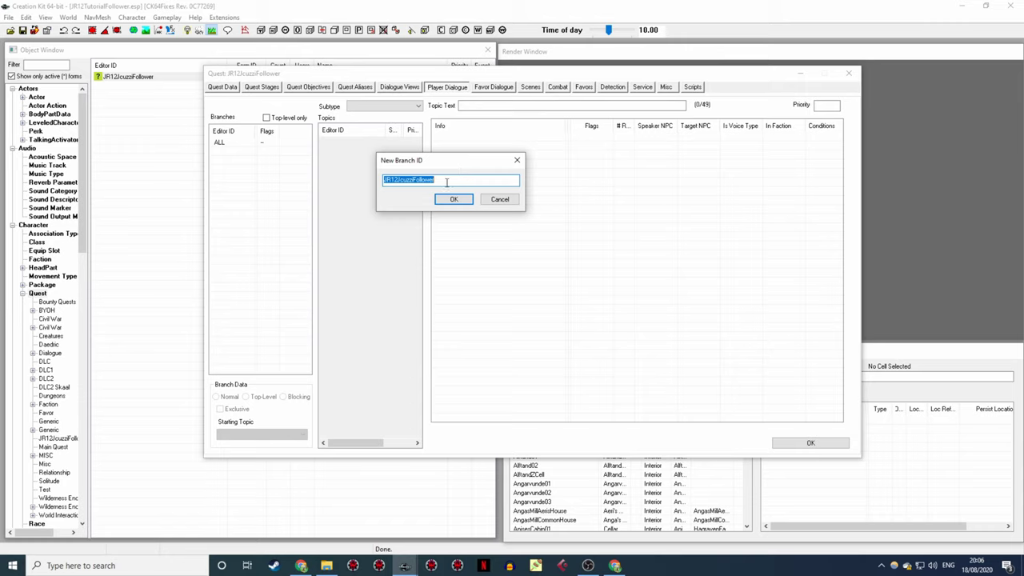
left_click(449, 181)
left_click(454, 199)
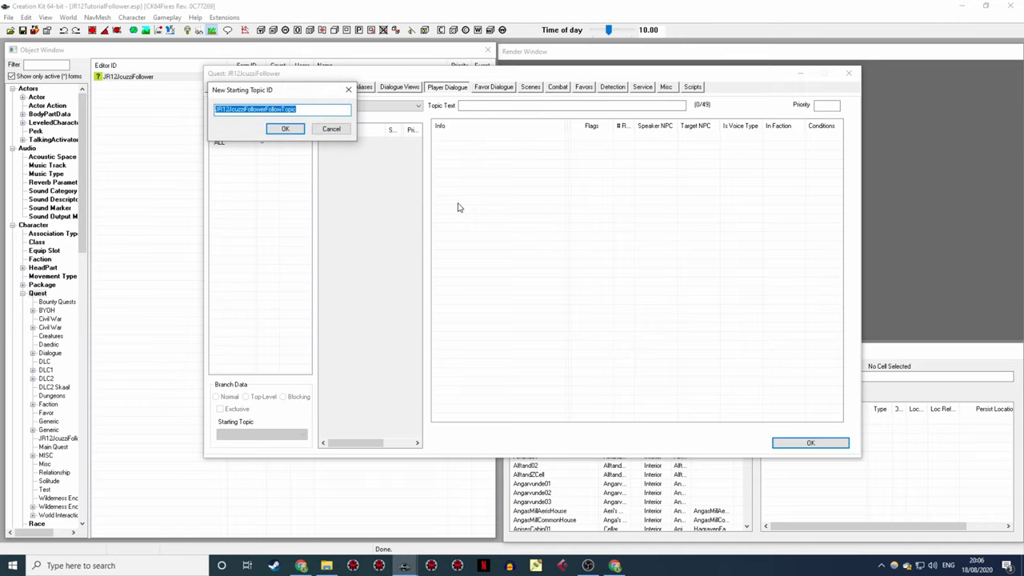
- Name the branch's starting topic JR12JcuzziFollowerFollowA1 and accept it
left_click_drag(306, 90, 391, 94)
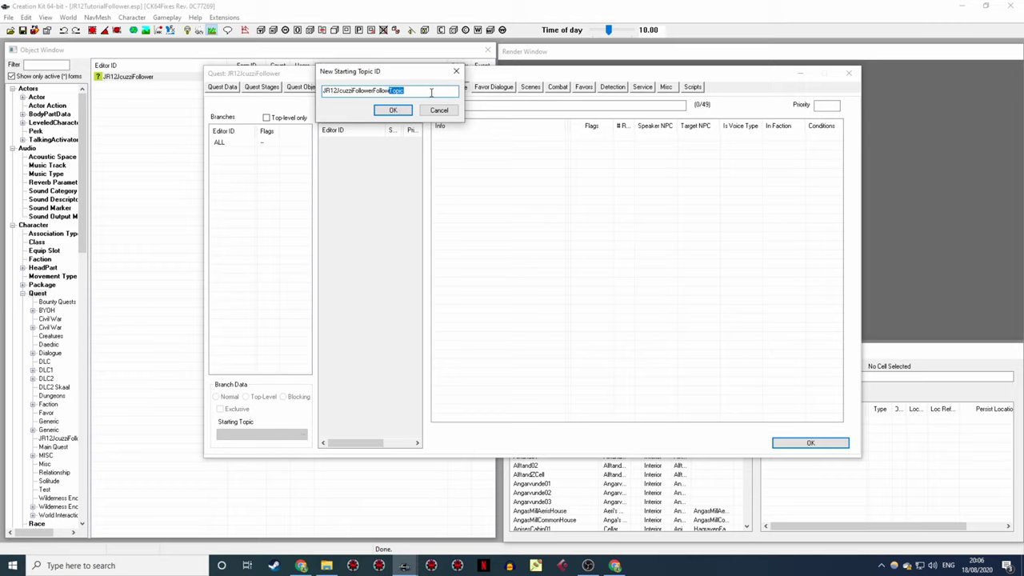
type("A1")
left_click(393, 109)
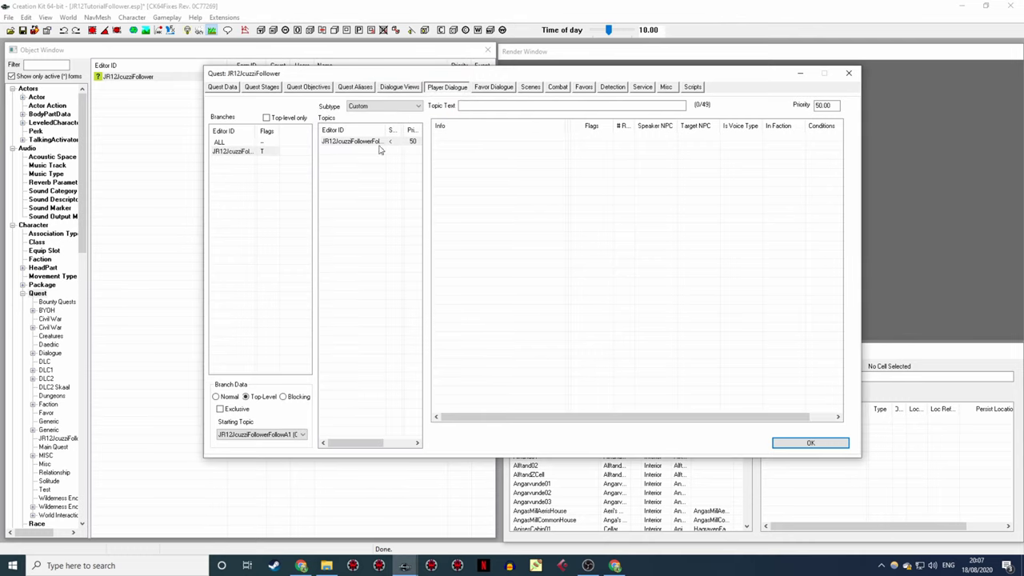
- Set the starting topic's text to "Follow me. I need your help."
left_click(366, 141)
left_click(474, 110)
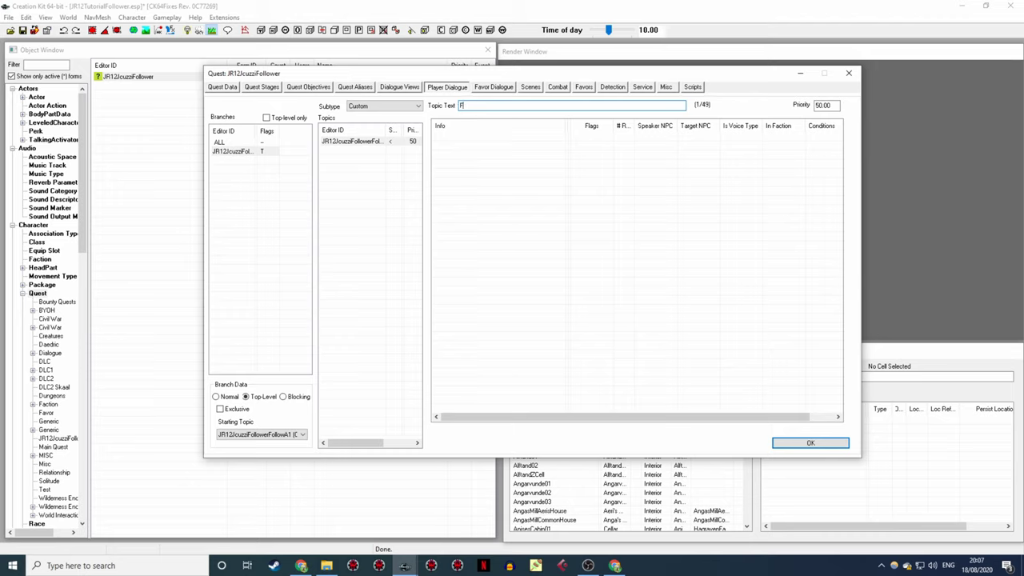
type("Follow me. I need your help.")
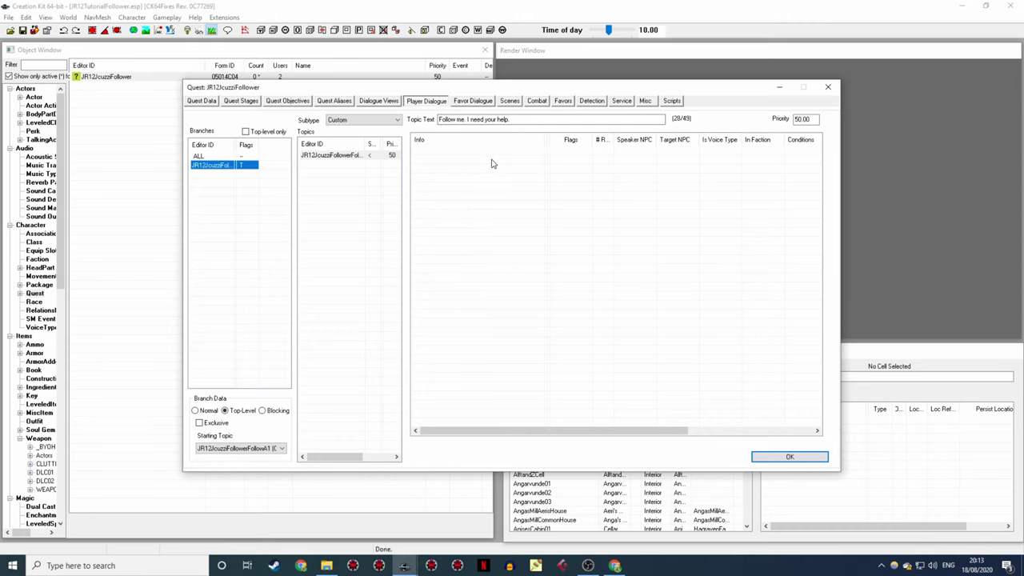
- Create a new info for the topic and enter the response text "This one will follow gladly."
right_click(471, 163)
left_click(484, 168)
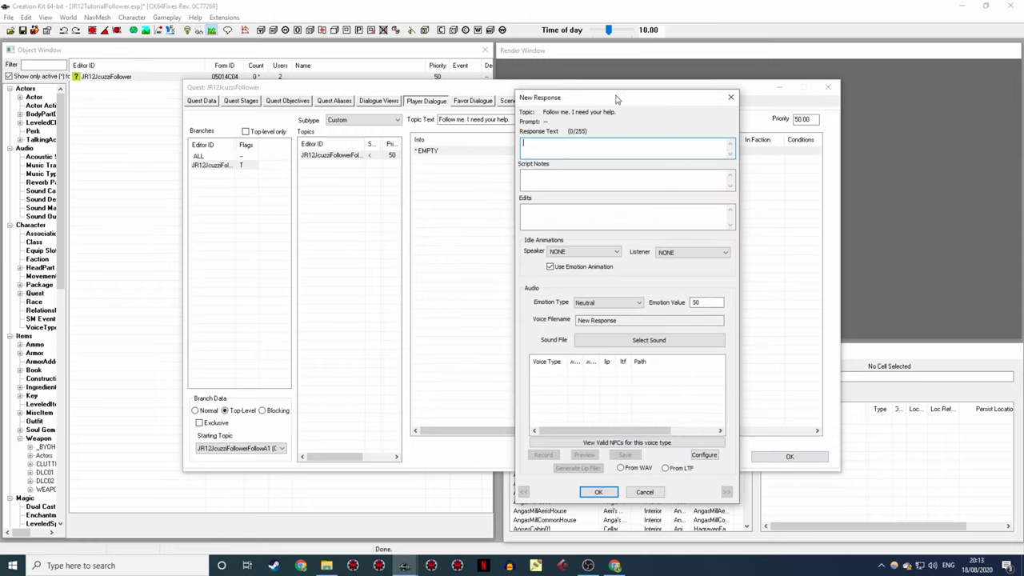
left_click_drag(616, 98, 604, 91)
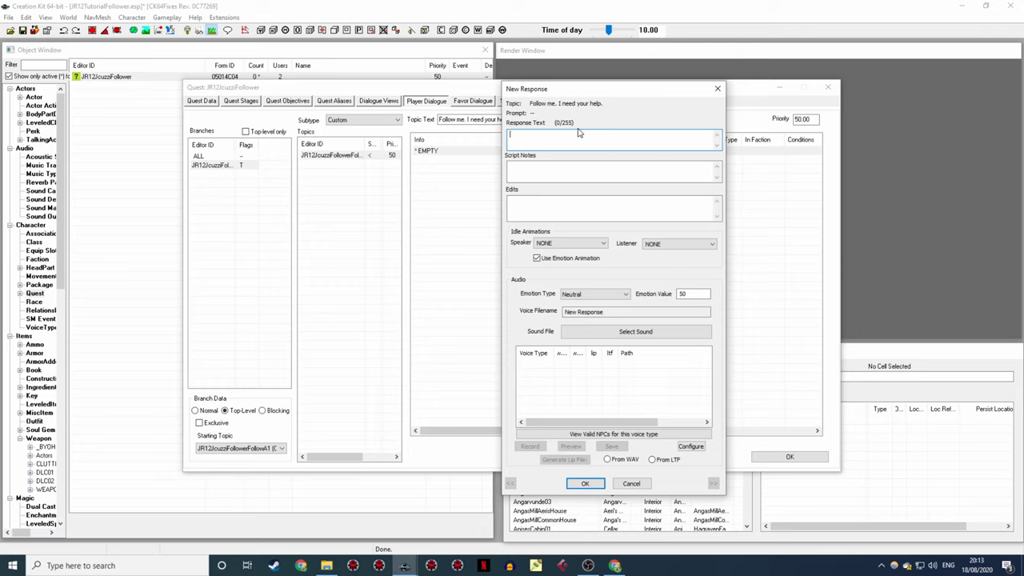
type("This one will follow gladly.")
- Look through the idle animations available for the response's speaker
left_click(574, 244)
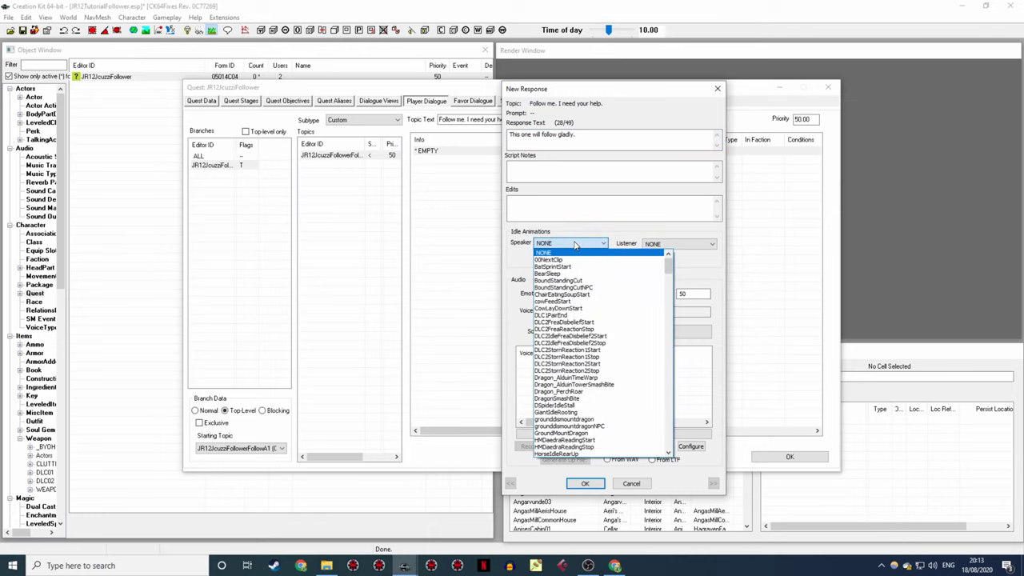
scroll(601, 282, "down", 1)
scroll(600, 281, "down", 6)
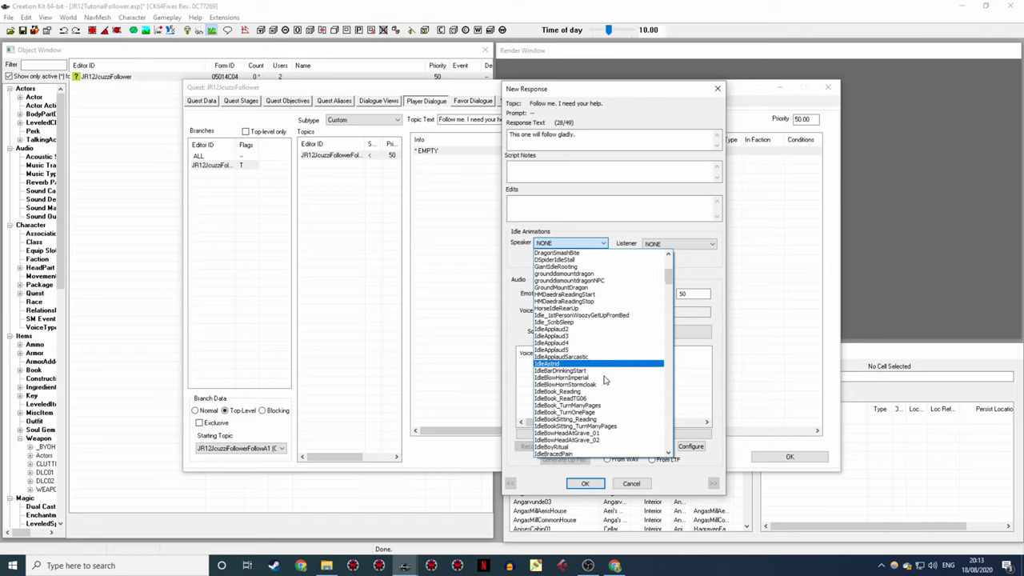
scroll(607, 416, "down", 5)
scroll(608, 418, "down", 5)
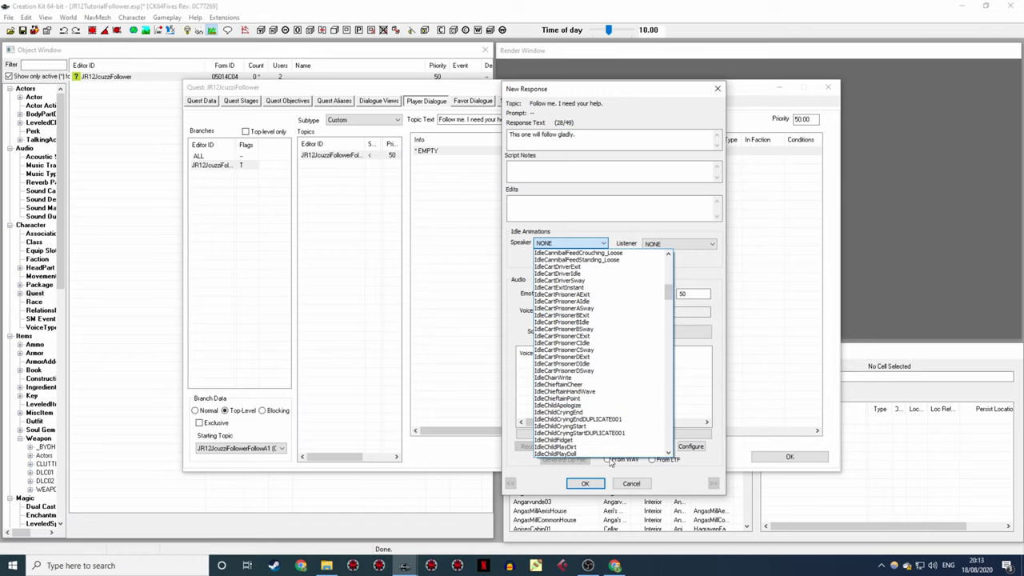
left_click(696, 272)
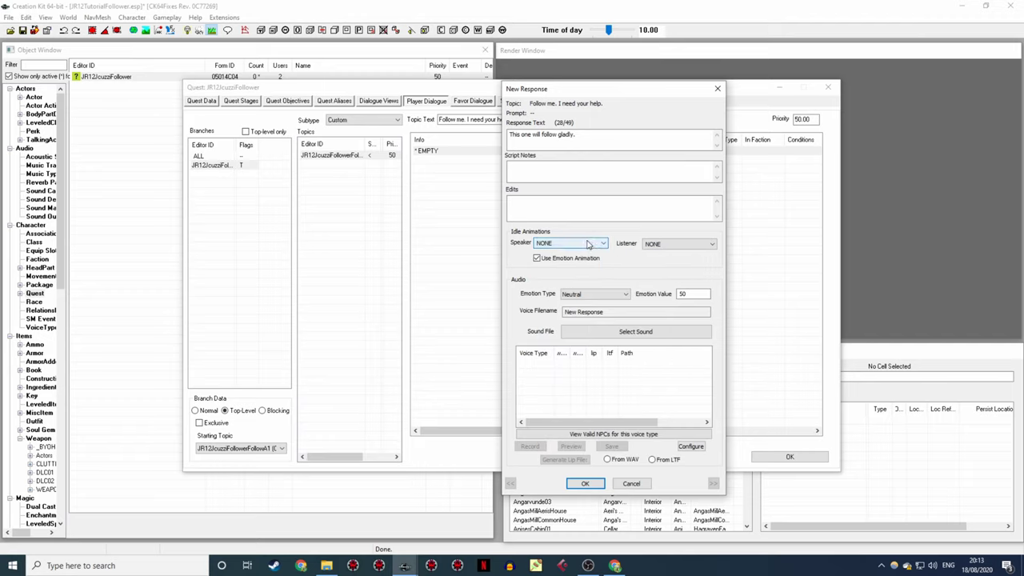
- Set the response's emotion type to Happy with an emotion value of 50 and accept the response
left_click(583, 296)
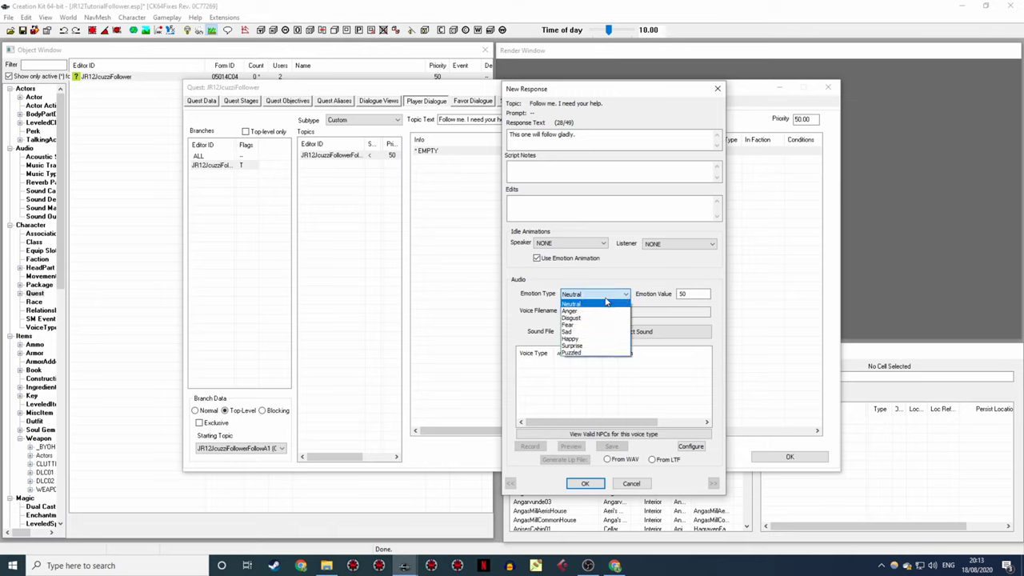
left_click(578, 338)
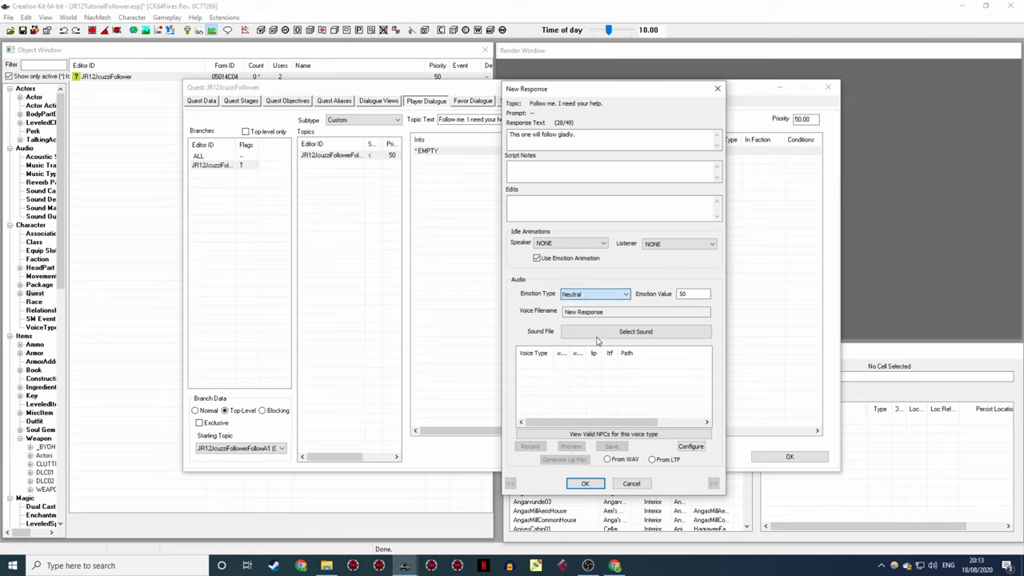
left_click(680, 294)
double_click(682, 295)
type("0")
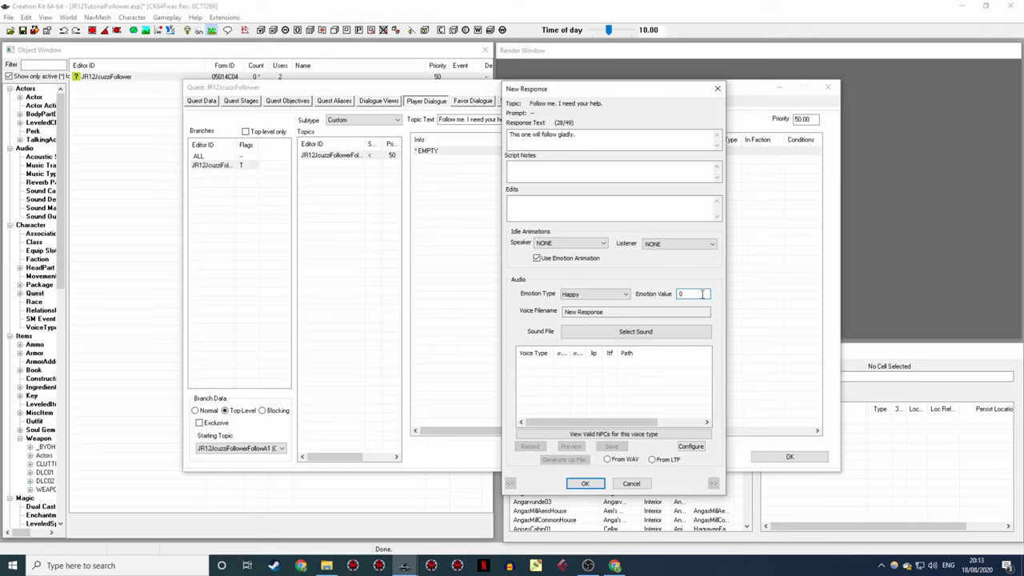
double_click(682, 294)
type("100")
double_click(690, 294)
type("50")
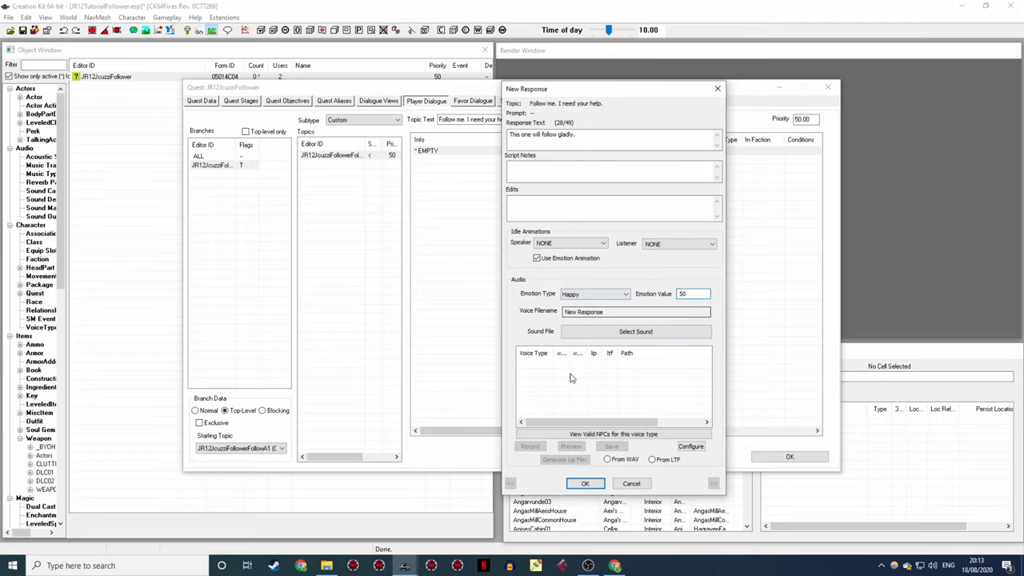
left_click(583, 484)
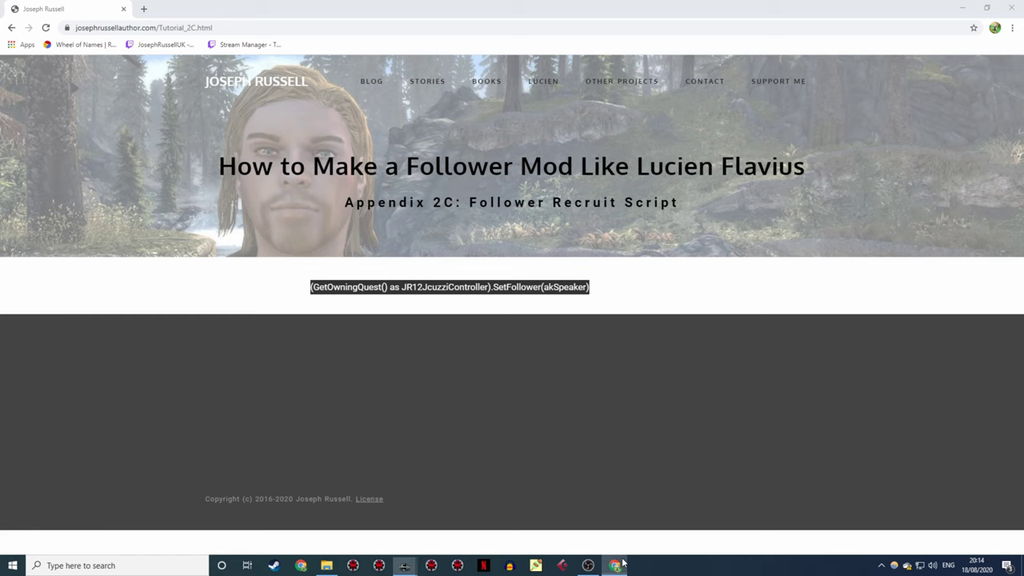
- Switch to the Chrome tutorial page and copy the recruit script line (GetOwningQuest() as JR12JcuzziController).SetFollower(akSpeaker)
left_click(616, 566)
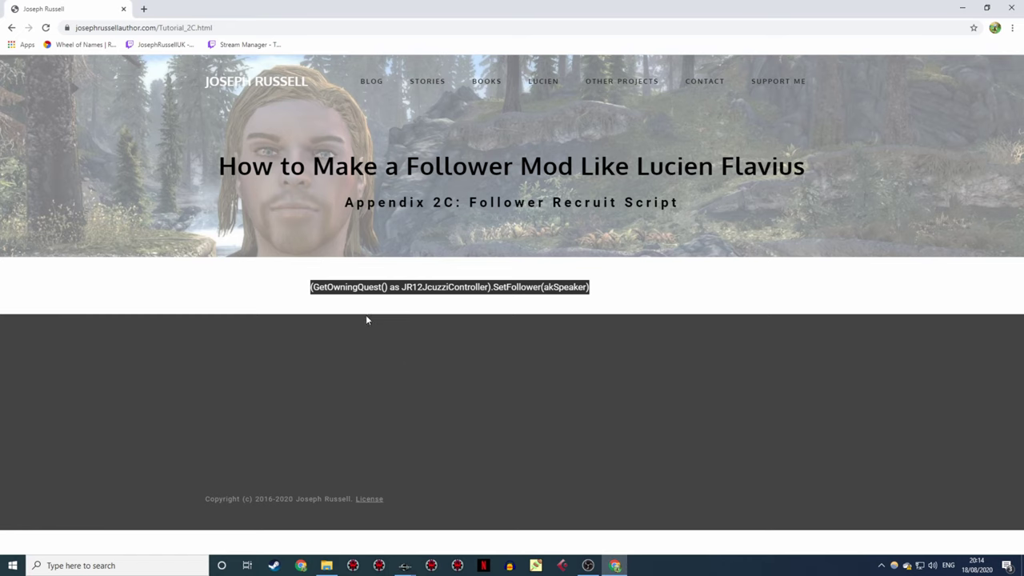
left_click(316, 307)
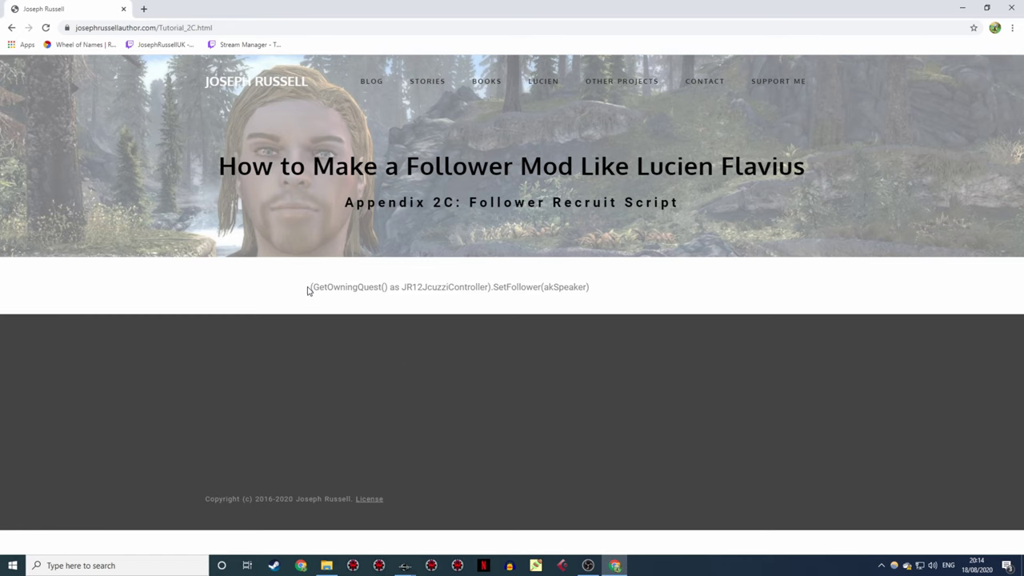
left_click_drag(310, 288, 590, 290)
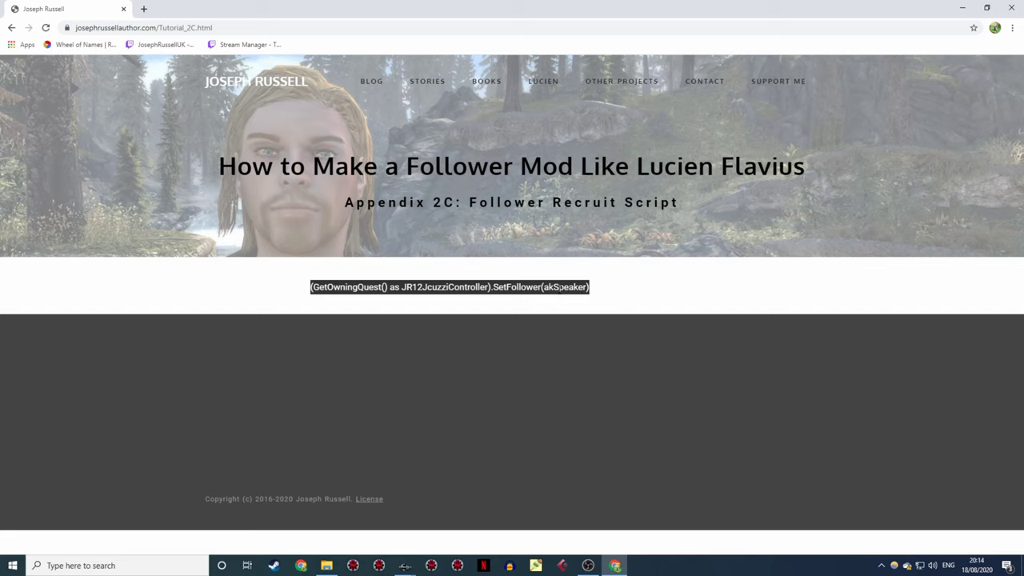
right_click(559, 292)
left_click(579, 301)
- Switch back to the Creation Kit's Topic Info window and paste the copied line into the End Papyrus fragment
mouse_move(405, 564)
left_click(471, 521)
left_click(466, 386)
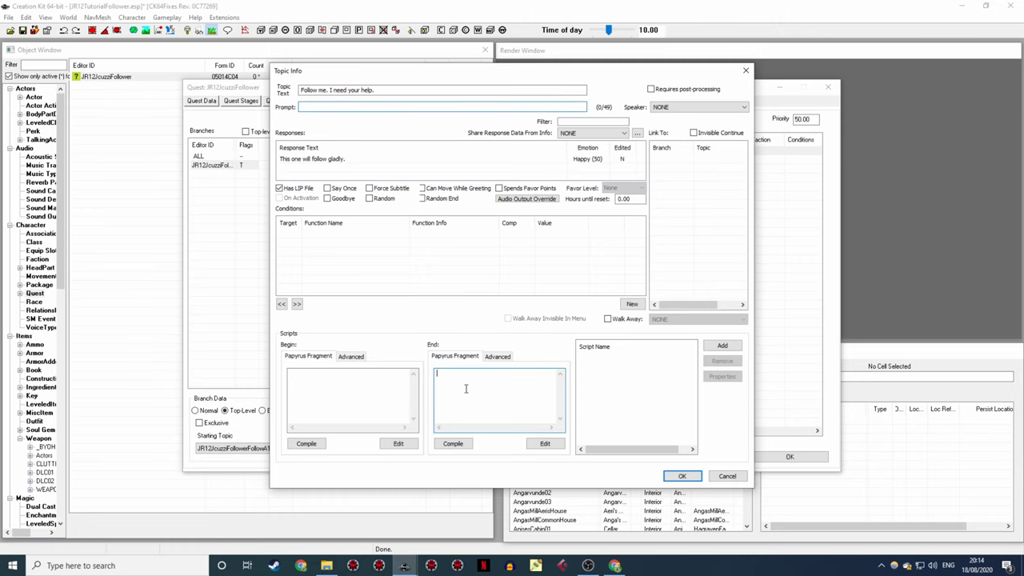
right_click(463, 384)
left_click(480, 428)
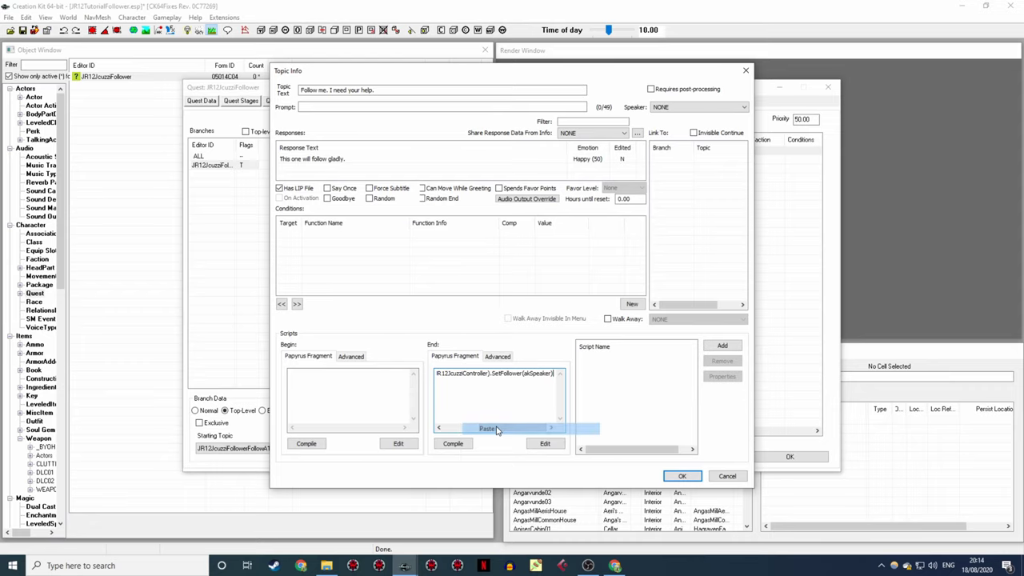
- Check the controller script name and the akSpeaker argument in the End fragment, and compile it
left_click_drag(512, 427, 478, 427)
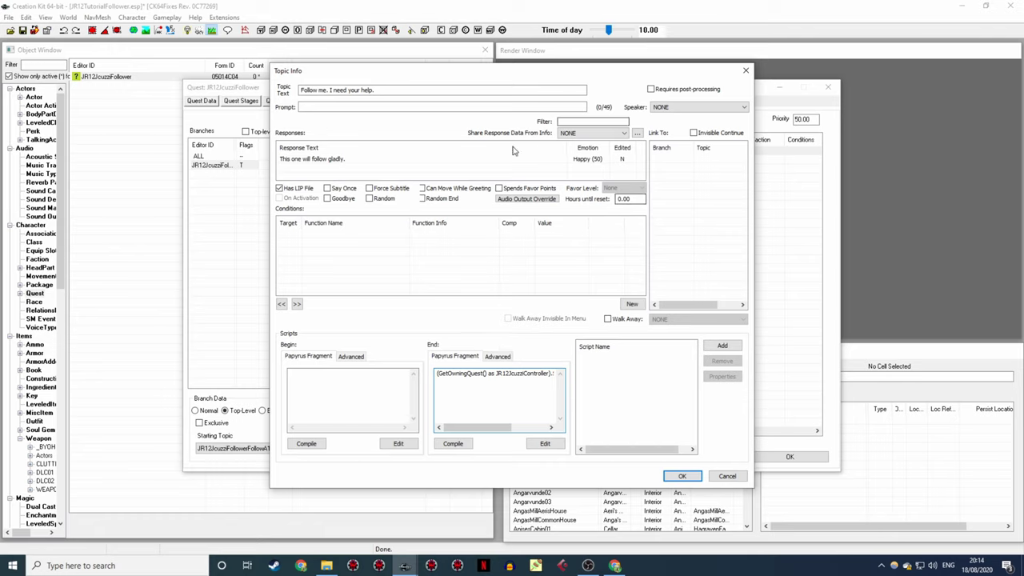
left_click_drag(495, 428, 516, 426)
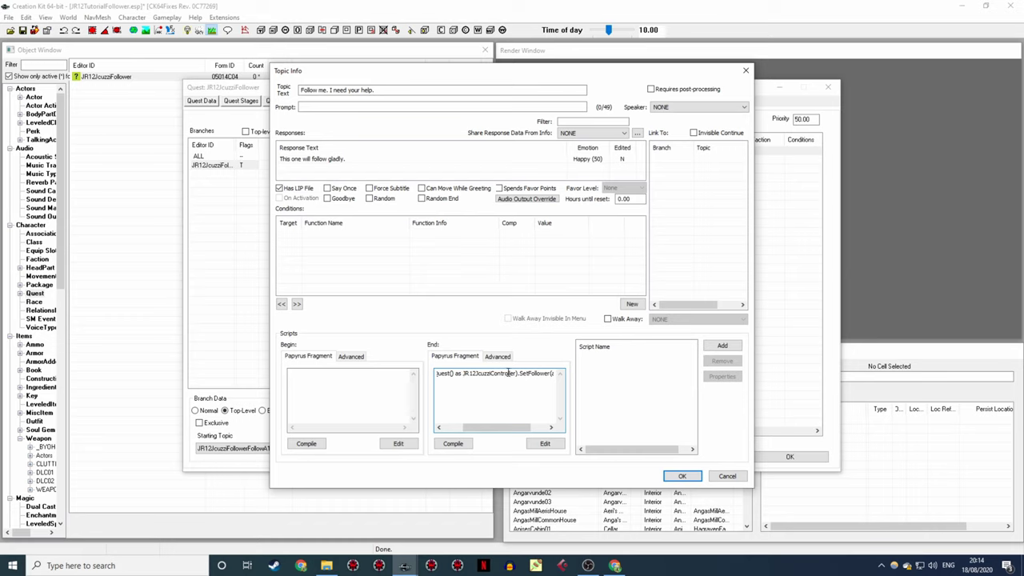
left_click_drag(491, 432, 509, 428)
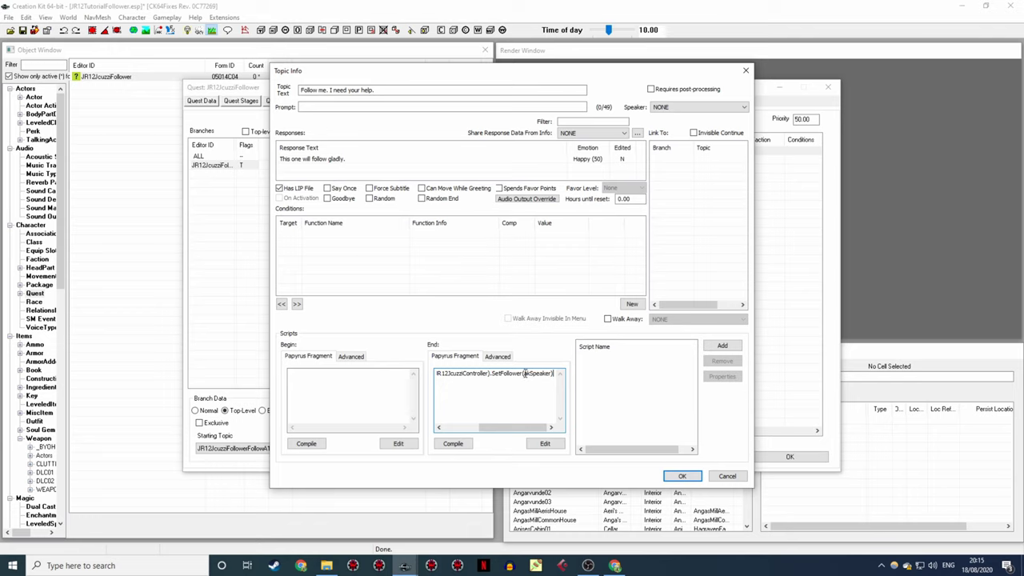
left_click_drag(528, 373, 546, 376)
left_click(509, 379)
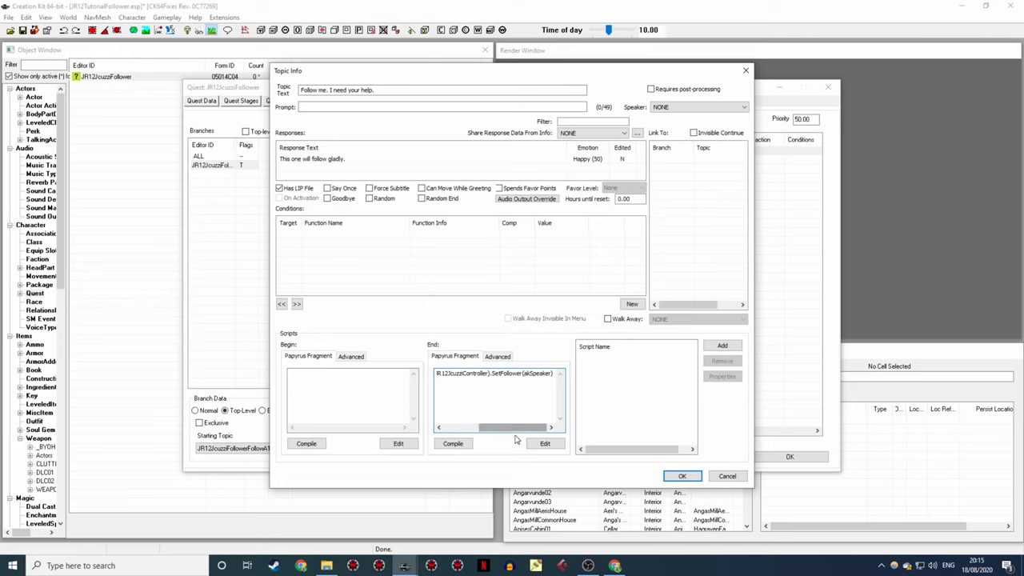
left_click_drag(519, 429, 473, 431)
left_click(453, 444)
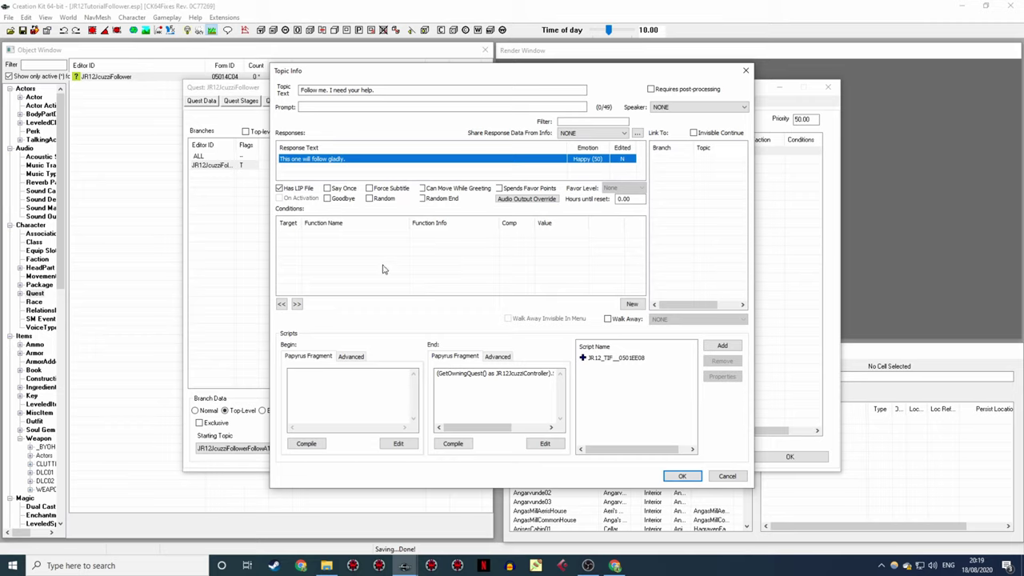
- Add a new condition to the "This one will follow gladly." info using the GetInFaction function
right_click(292, 244)
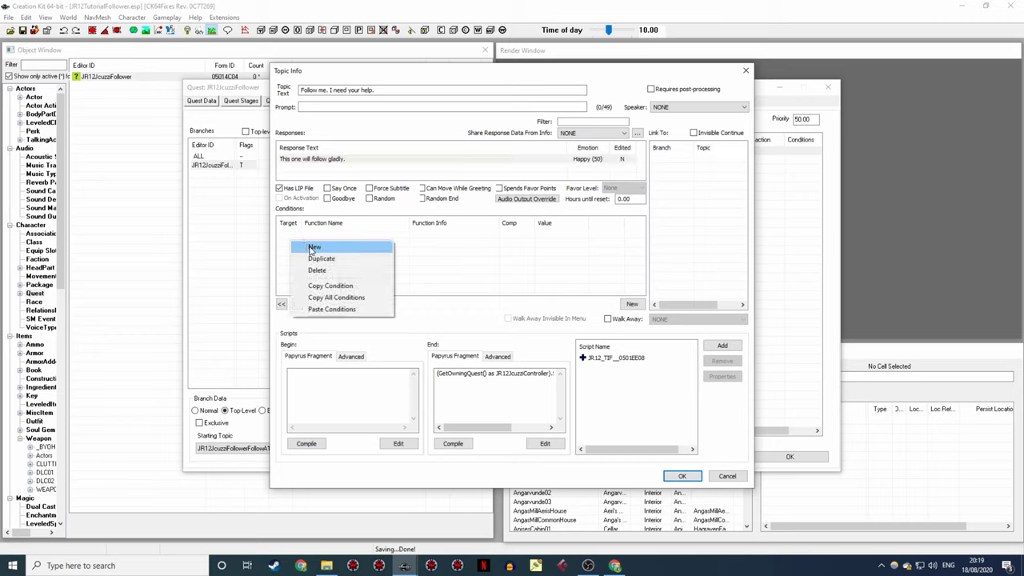
left_click(313, 248)
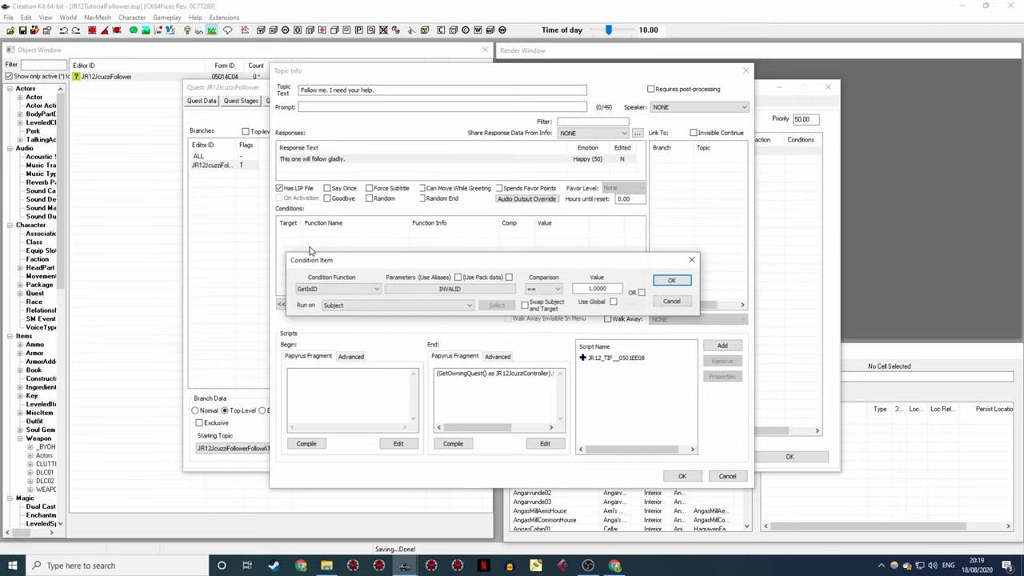
left_click(360, 290)
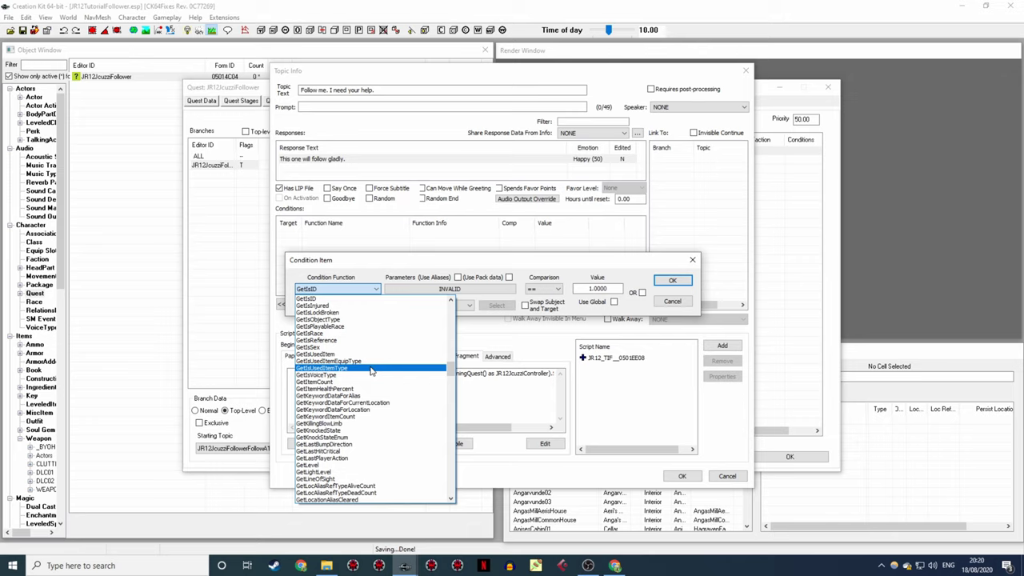
type("GetInFaction")
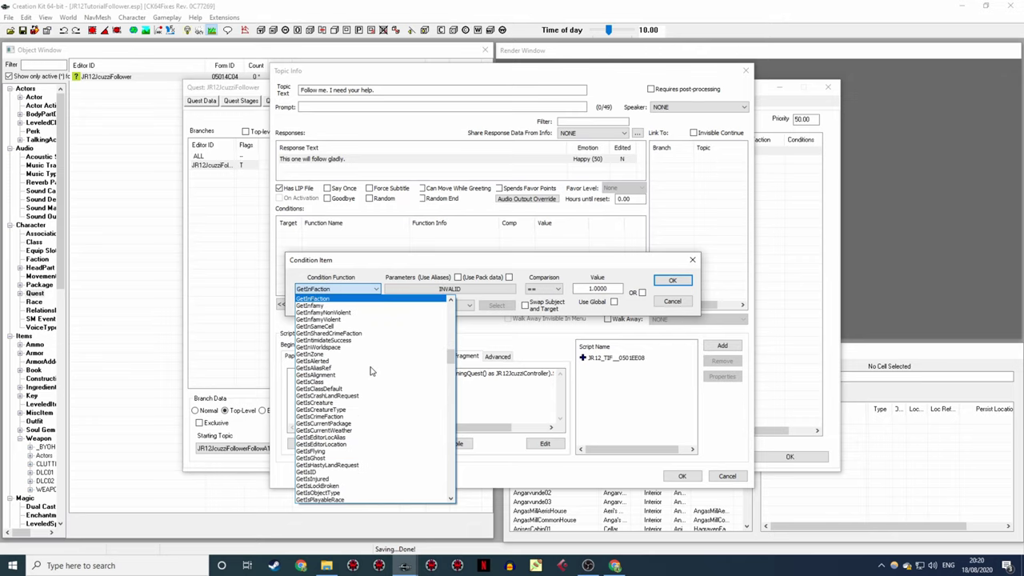
left_click(344, 300)
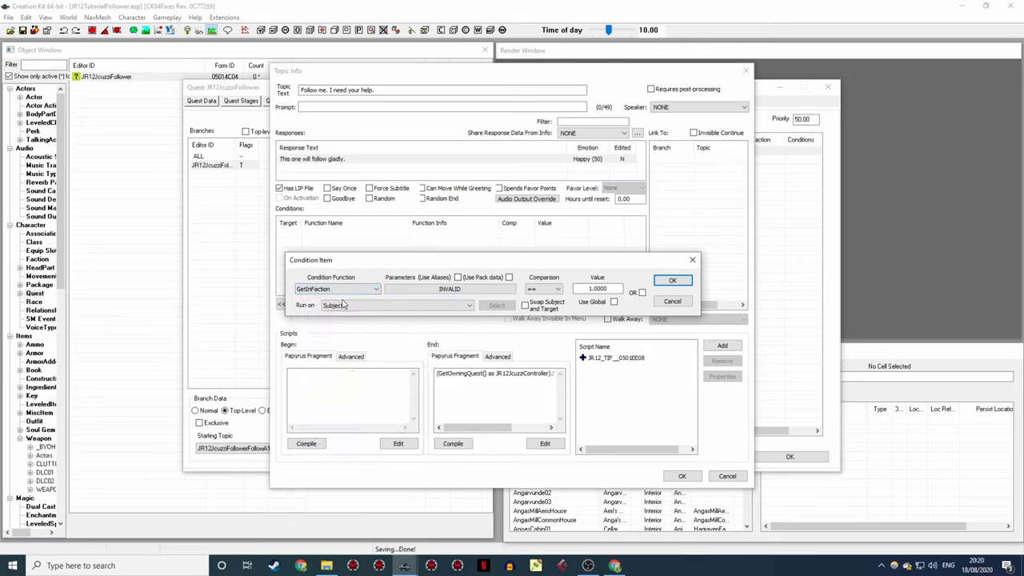
- Set the GetInFaction condition's faction parameter to DismissedFollowerFaction and its comparison to ==
left_click(411, 293)
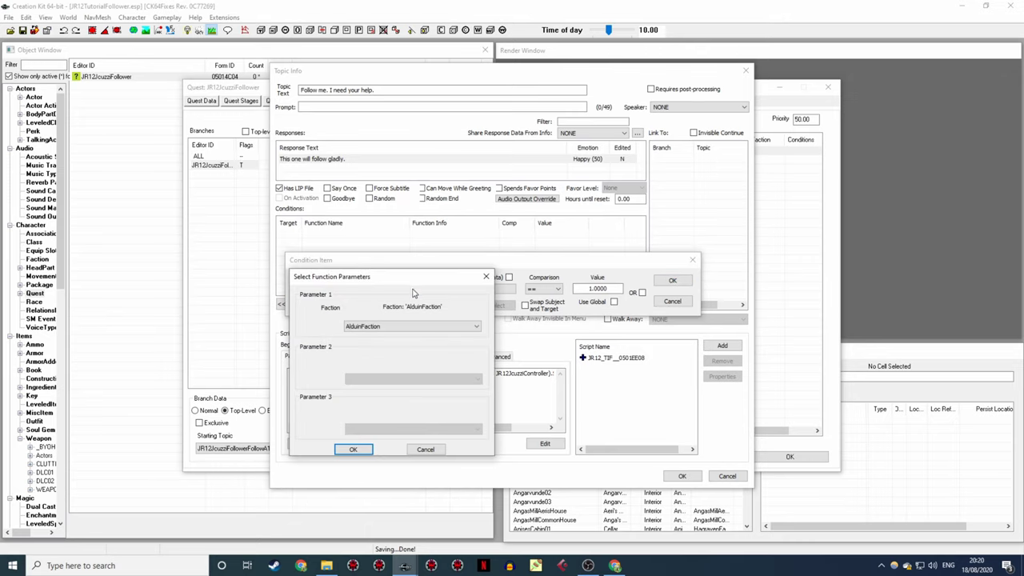
left_click_drag(416, 276, 504, 325)
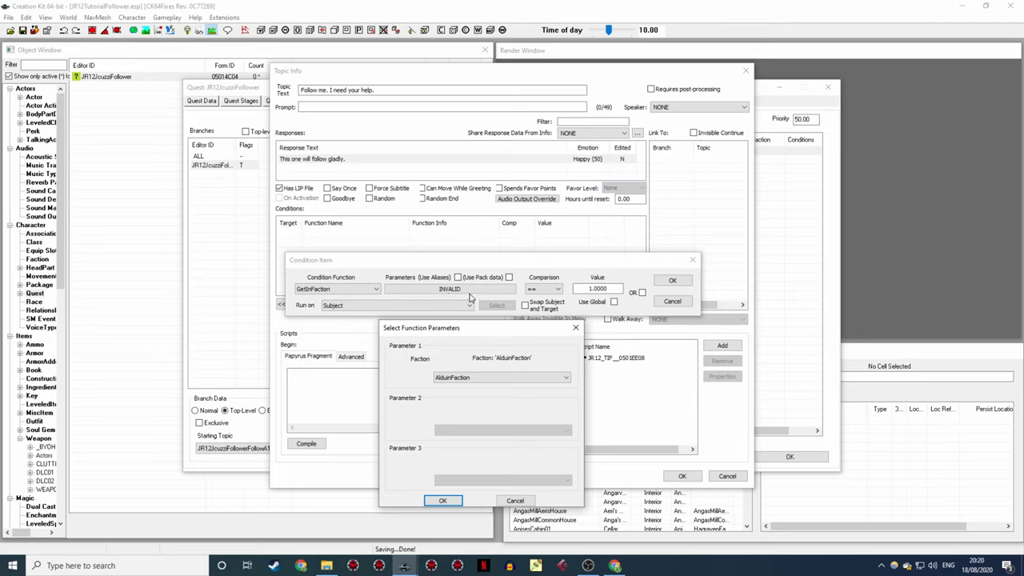
left_click(464, 378)
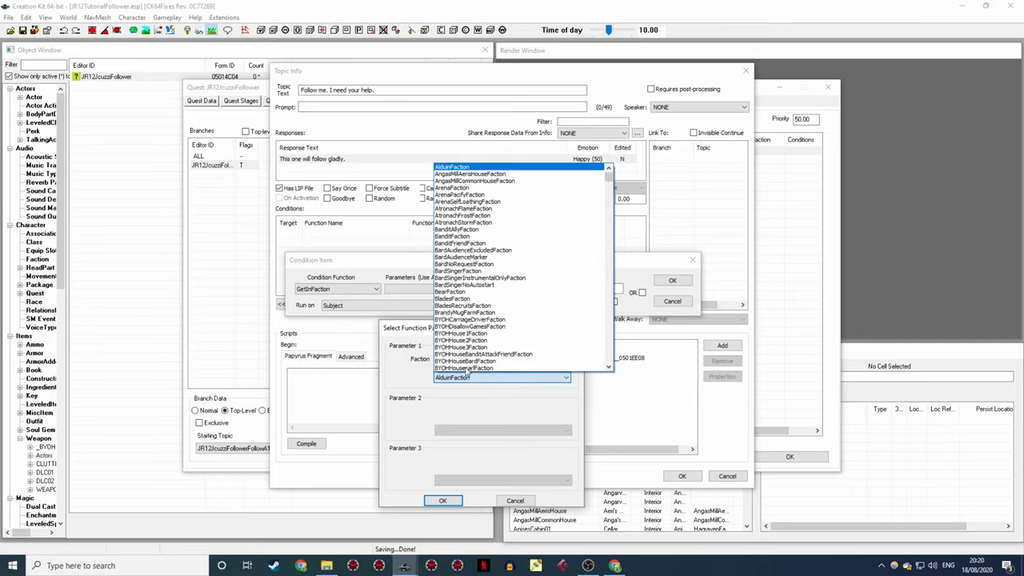
type("dis")
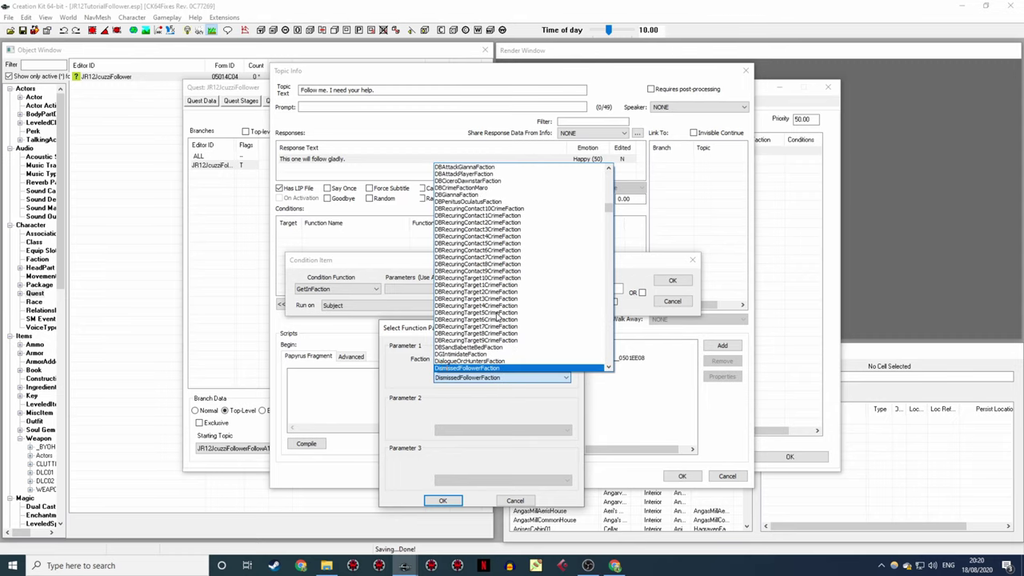
key("Return")
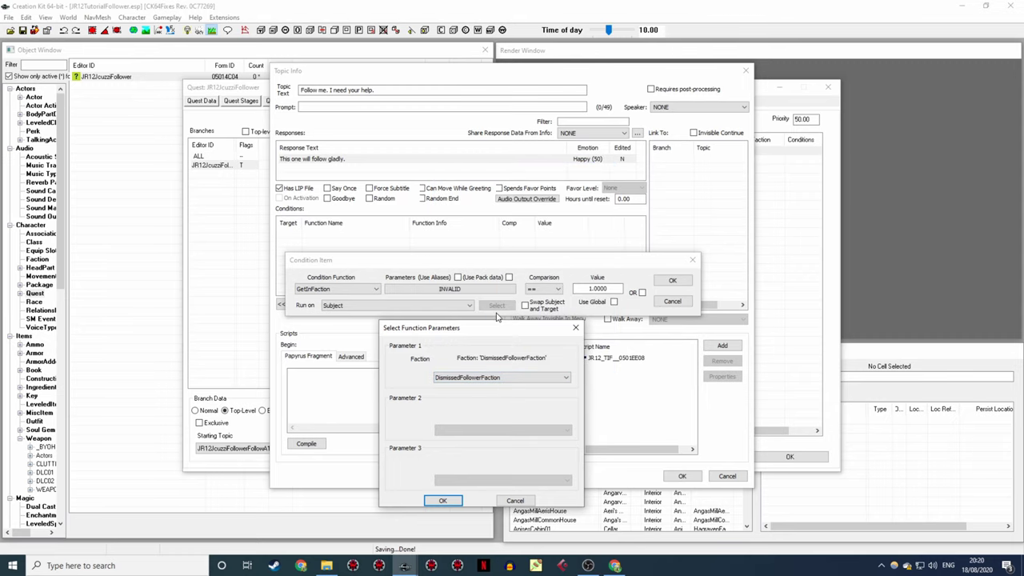
left_click(447, 506)
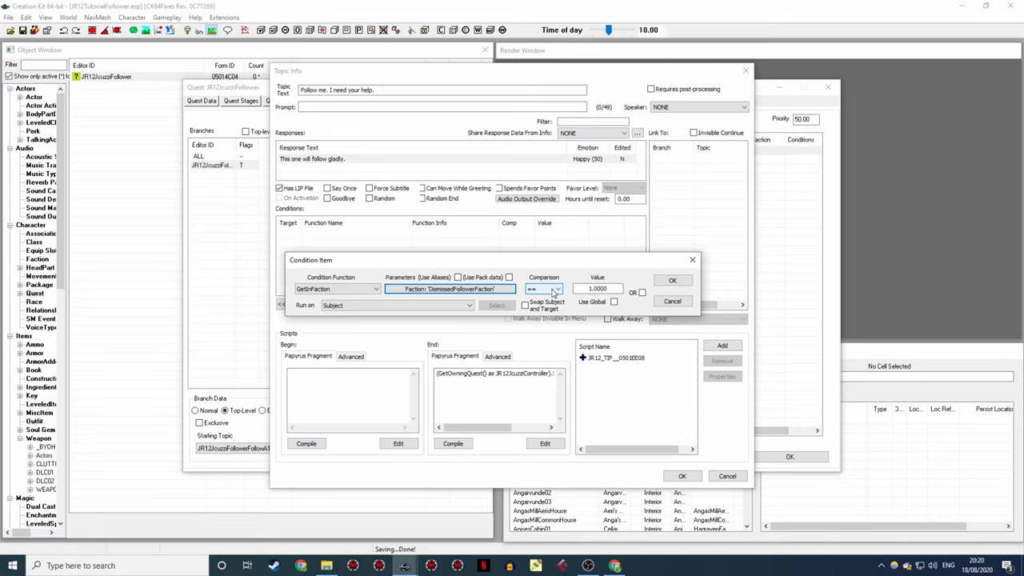
left_click(553, 293)
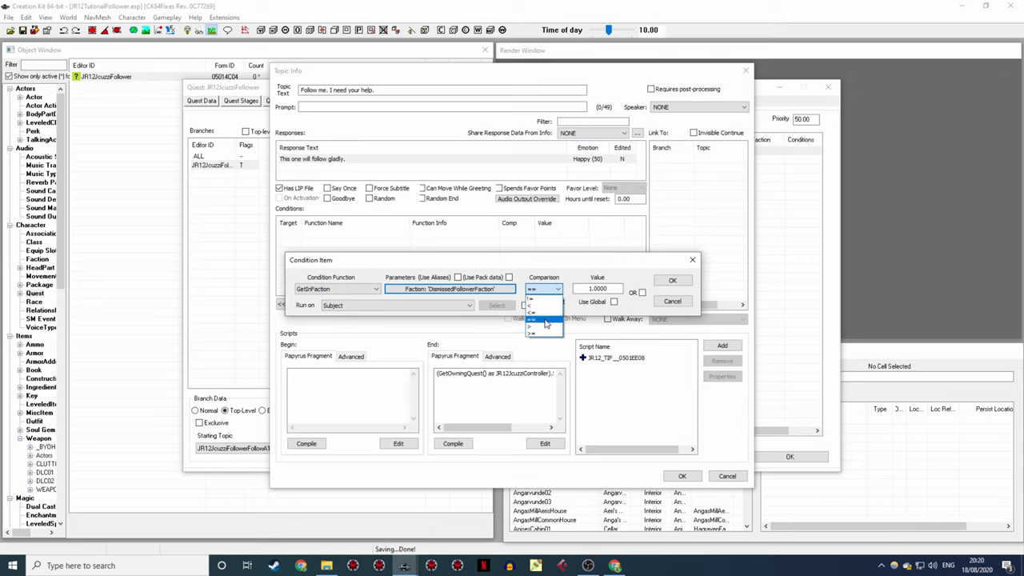
left_click(545, 320)
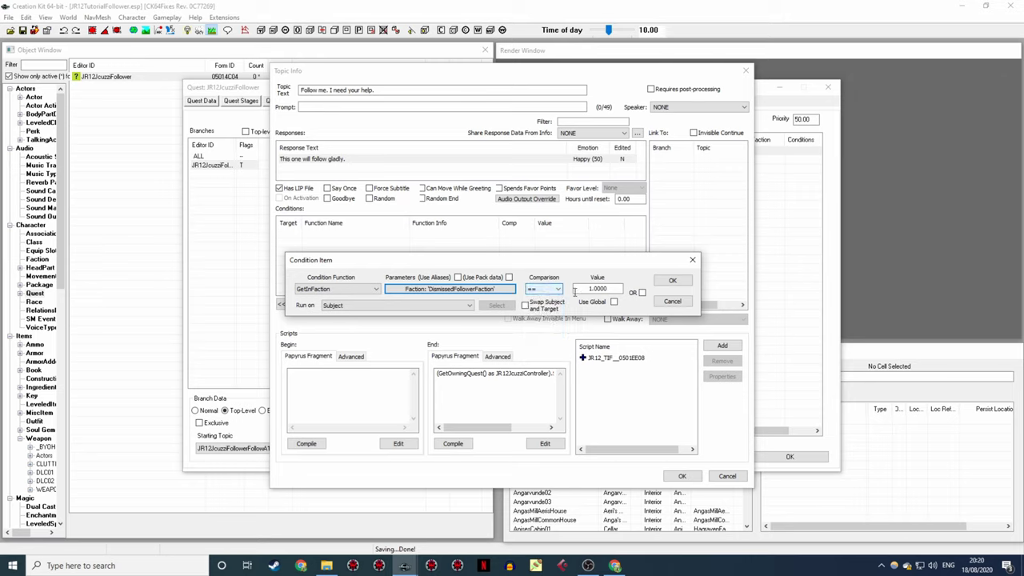